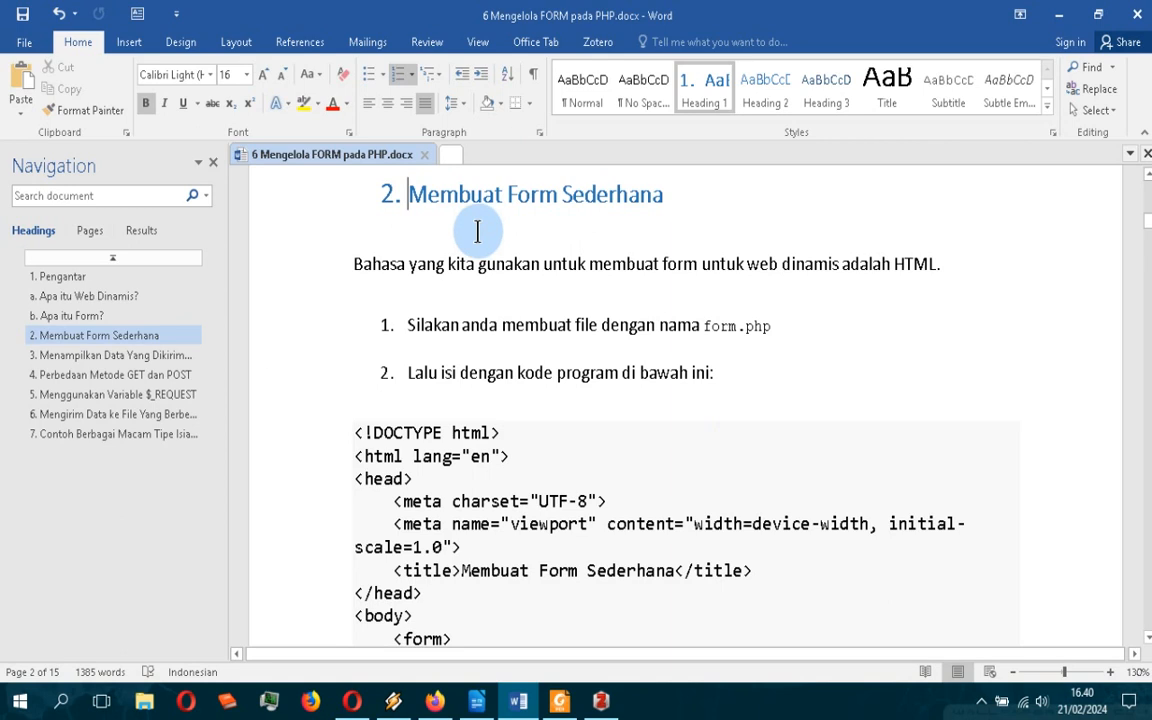
# Look over the Zotero citation commands in Word and the item library in the Zotero application.
pyautogui.click(590, 44)
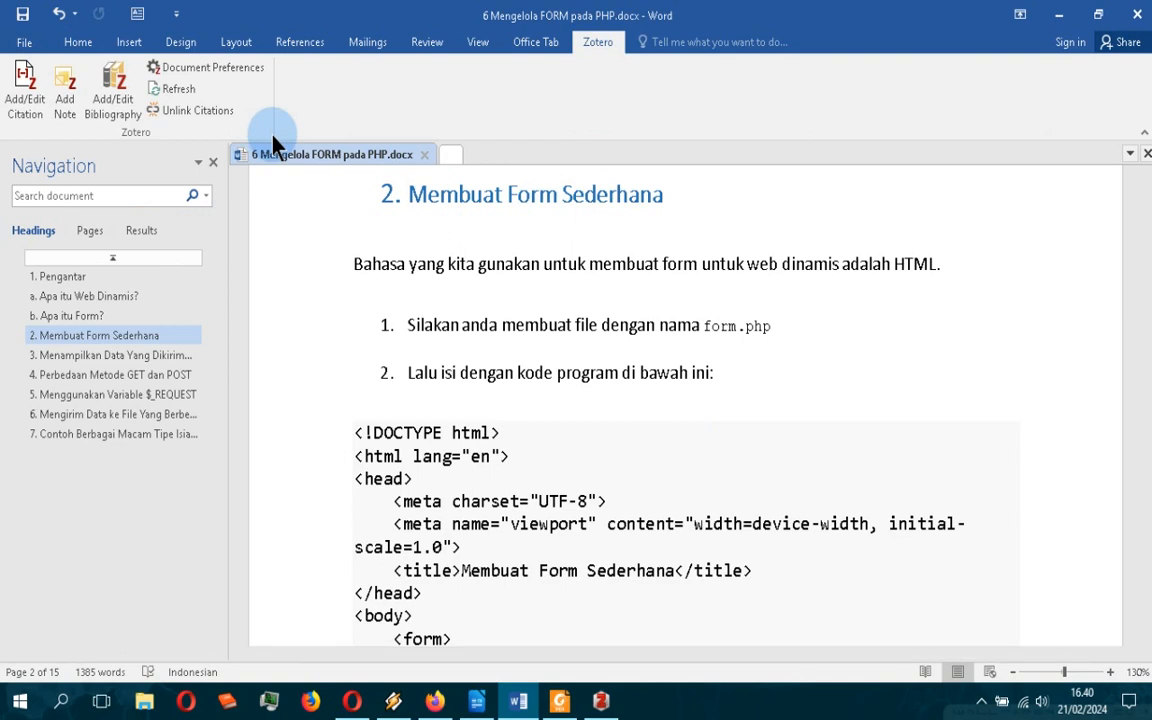
pyautogui.click(602, 701)
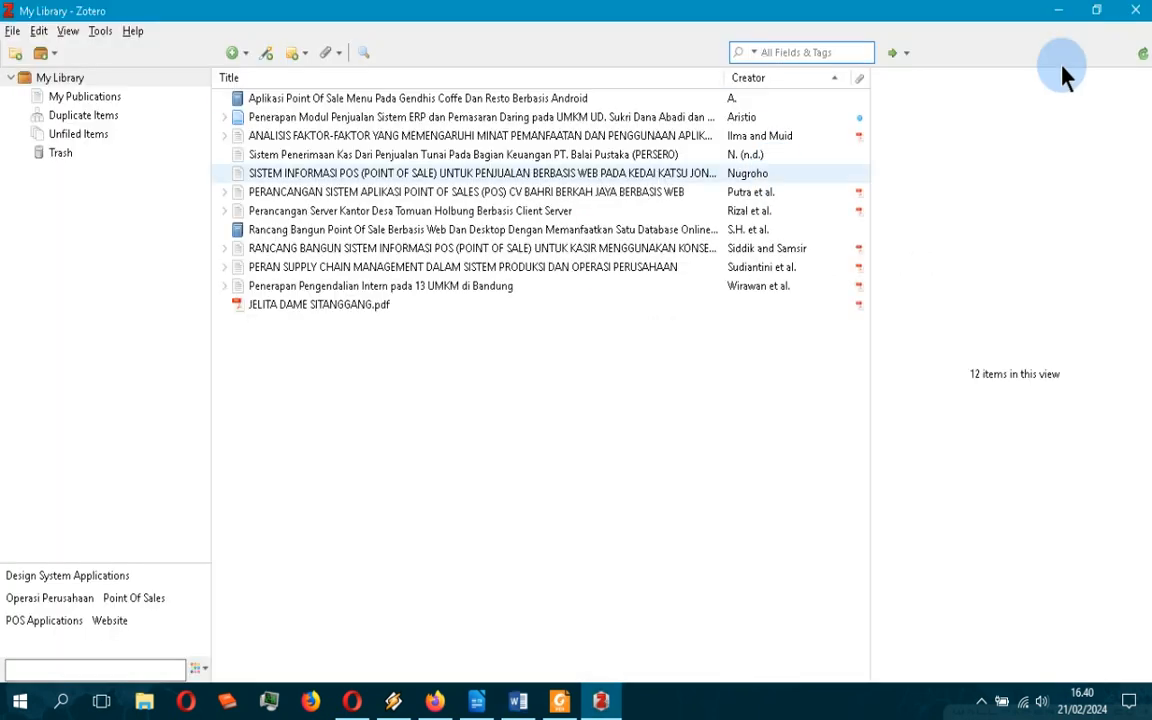
pyautogui.click(1058, 10)
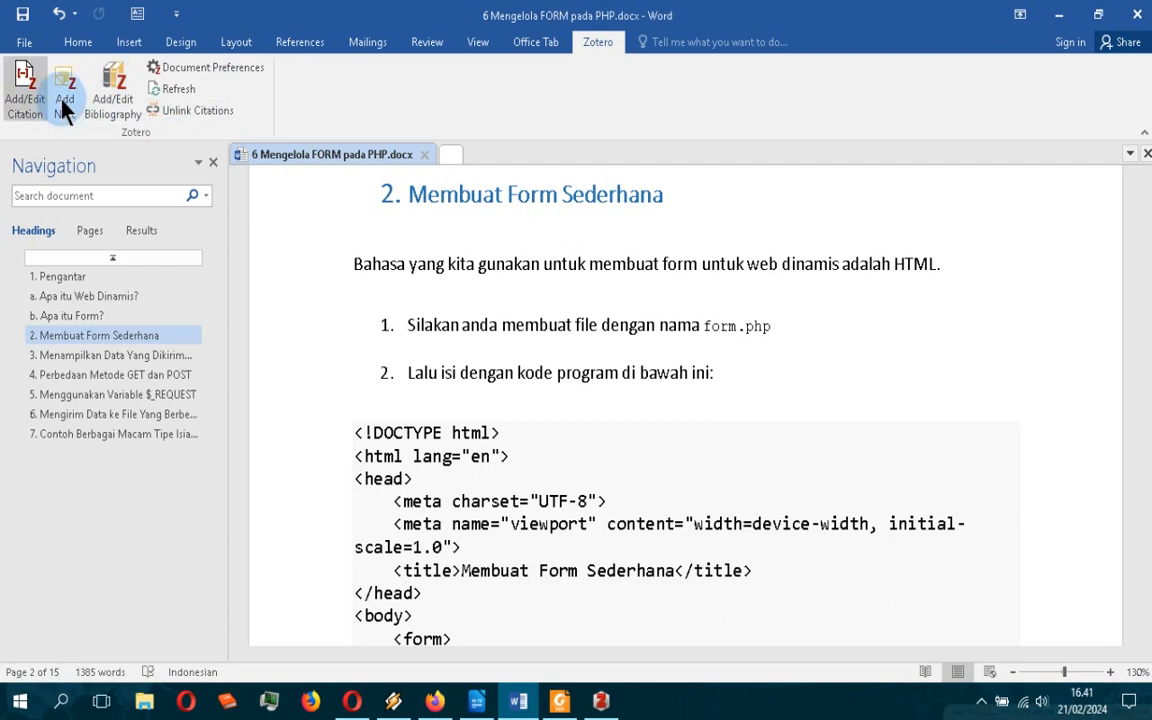
pyautogui.click(80, 46)
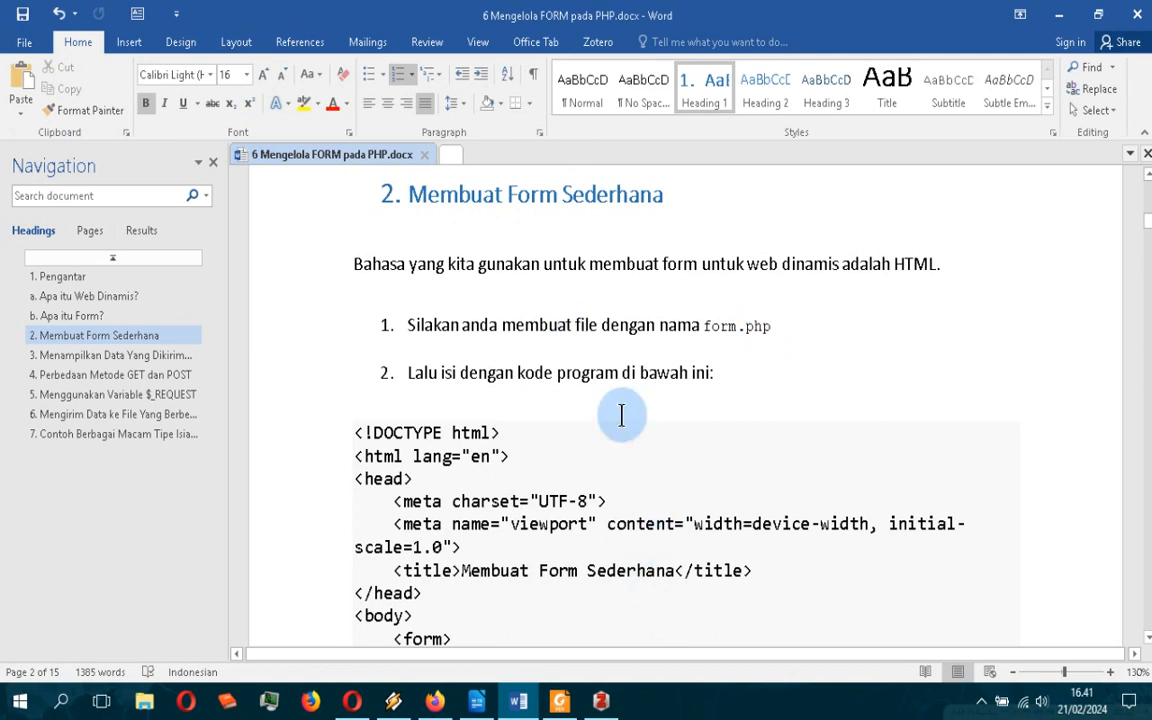
# Switch to Zotero and add a new Book item titled "coba tambah buku".
pyautogui.hotkey('alt', 'Tab')
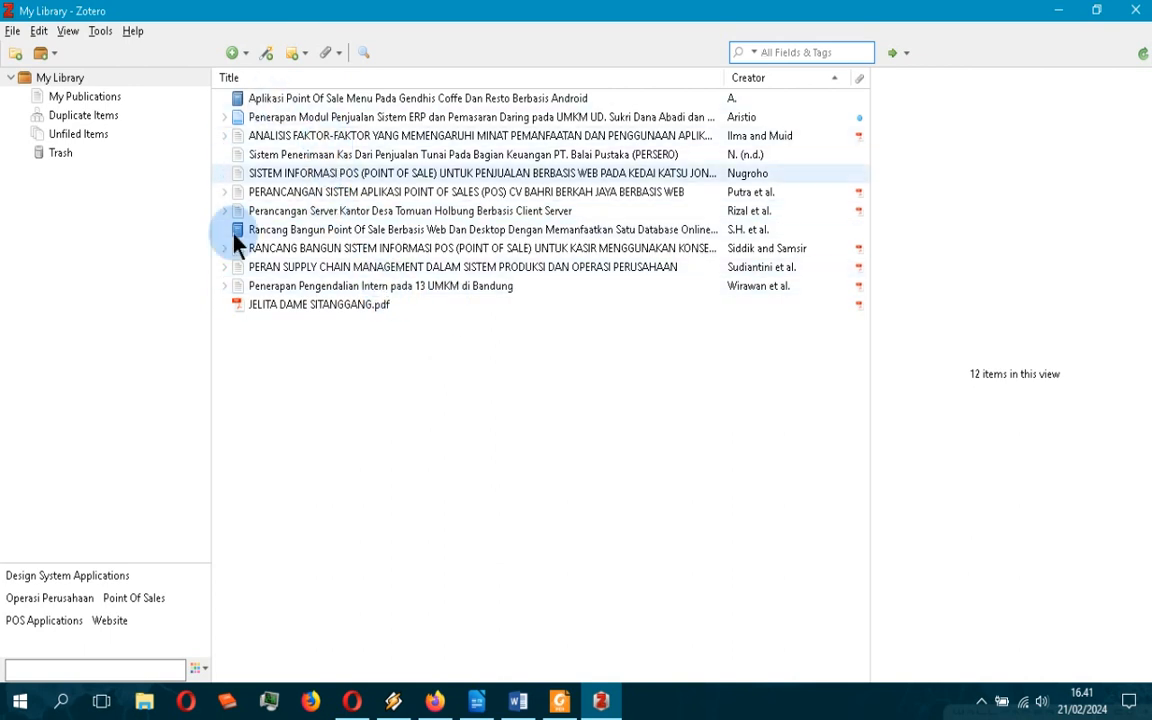
pyautogui.click(238, 54)
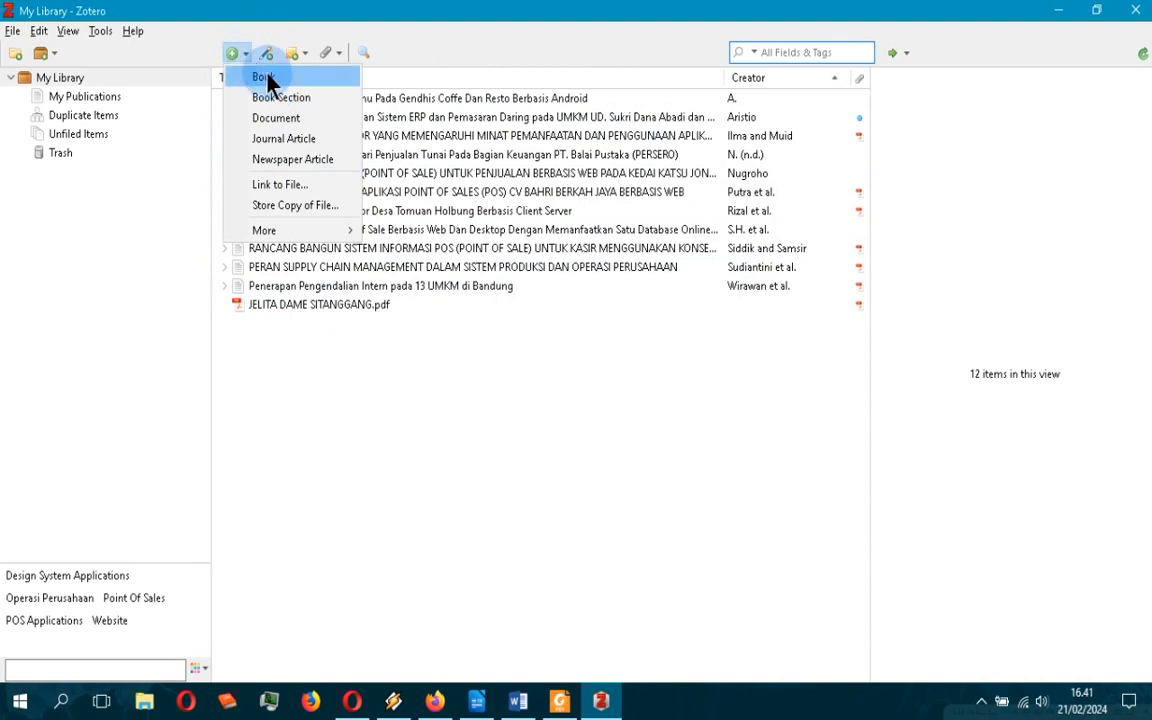
pyautogui.click(262, 78)
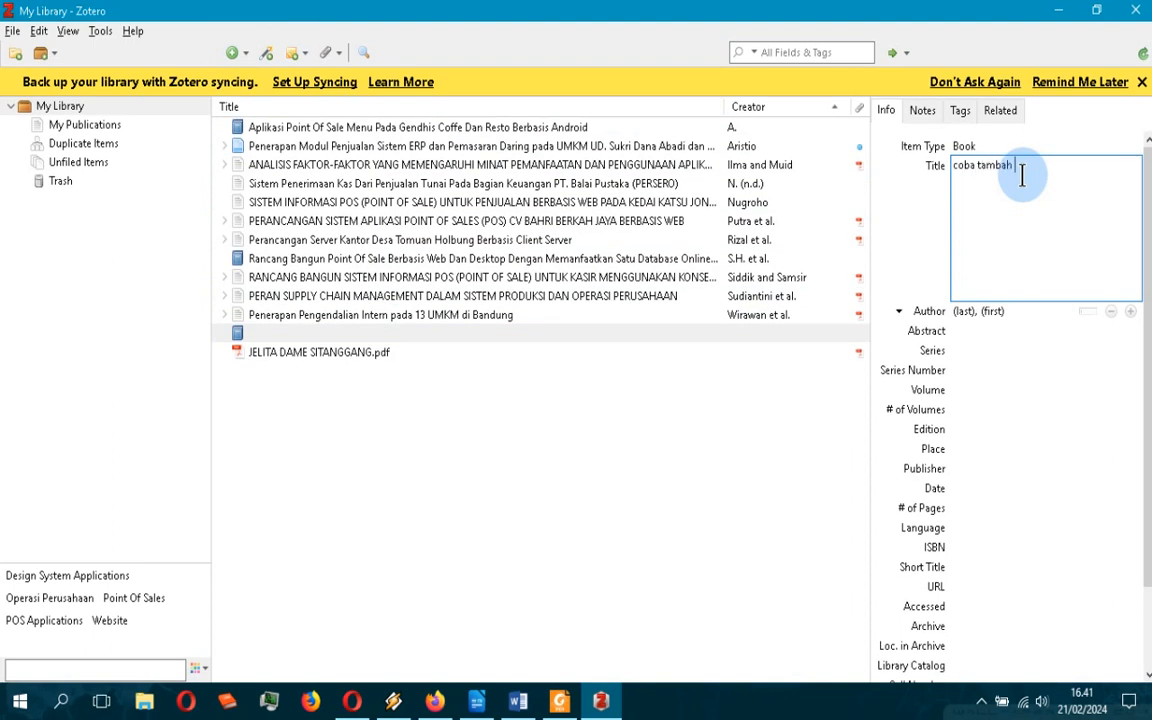
# Fill in the author's last and first name for the new book and set its date to 2023.
pyautogui.click(963, 311)
pyautogui.write('P')
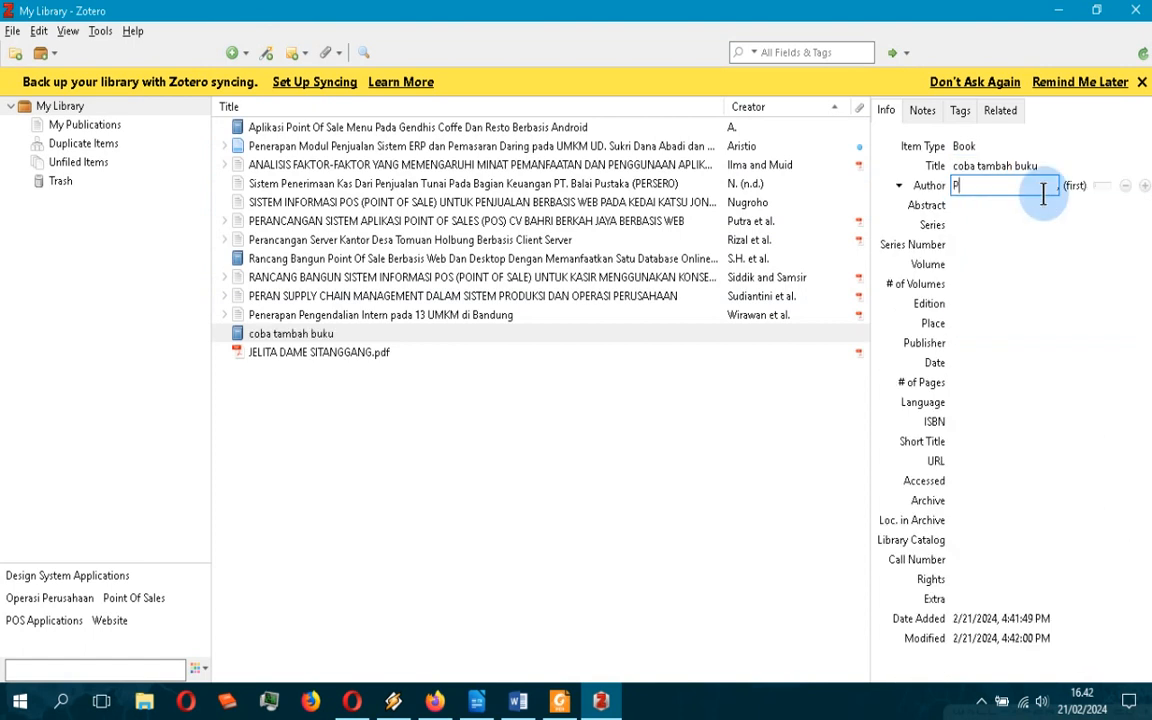
pyautogui.write('riyadi')
pyautogui.press('Tab')
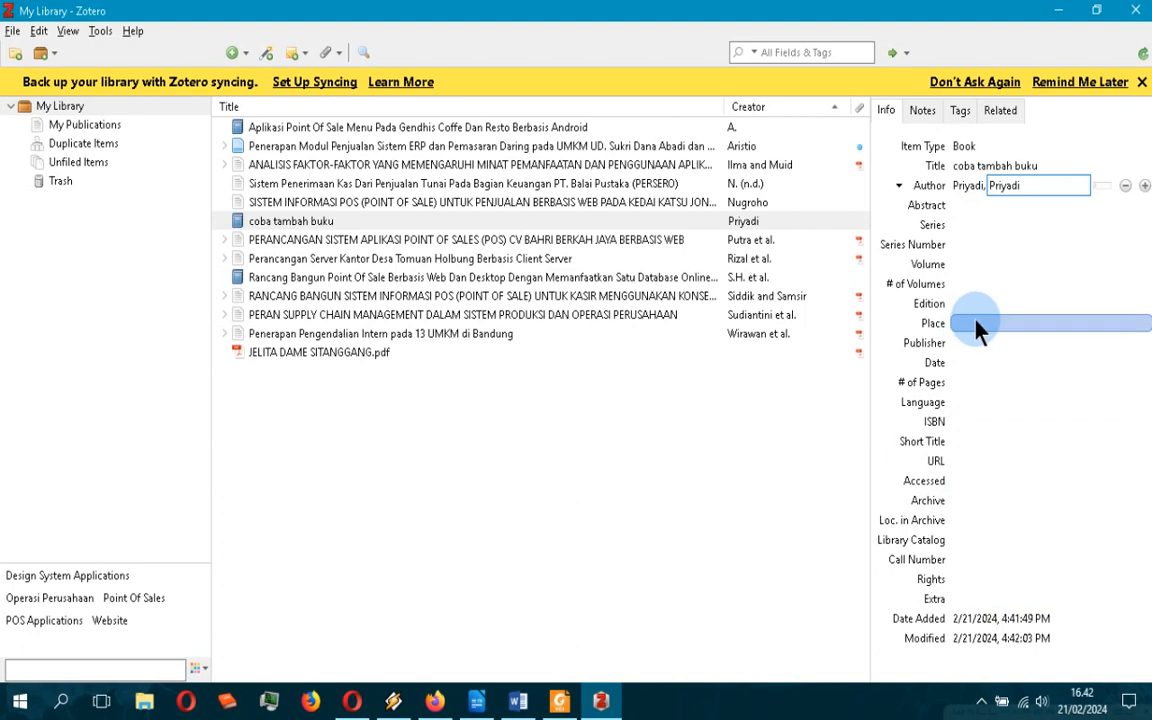
pyautogui.click(967, 363)
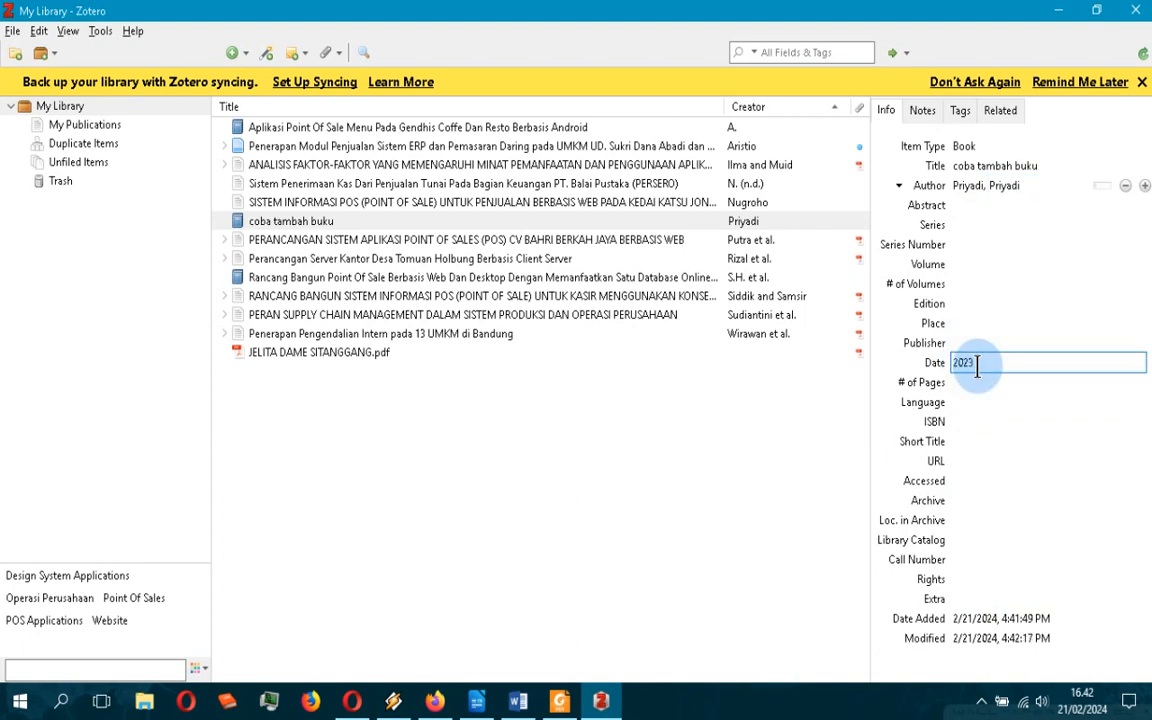
pyautogui.click(709, 458)
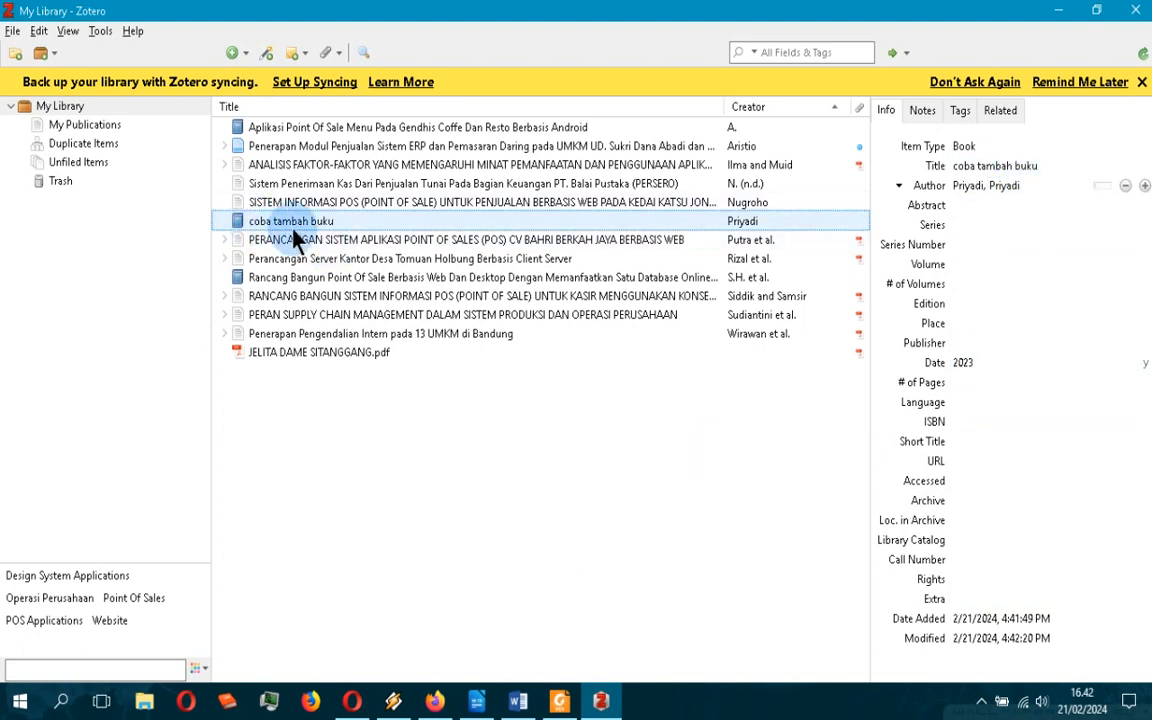
# Examine the bibliographic details of several other items in the Zotero library, ending with the "Sistem Penerimaan Kas" journal article.
pyautogui.click(352, 333)
pyautogui.click(476, 296)
pyautogui.click(398, 258)
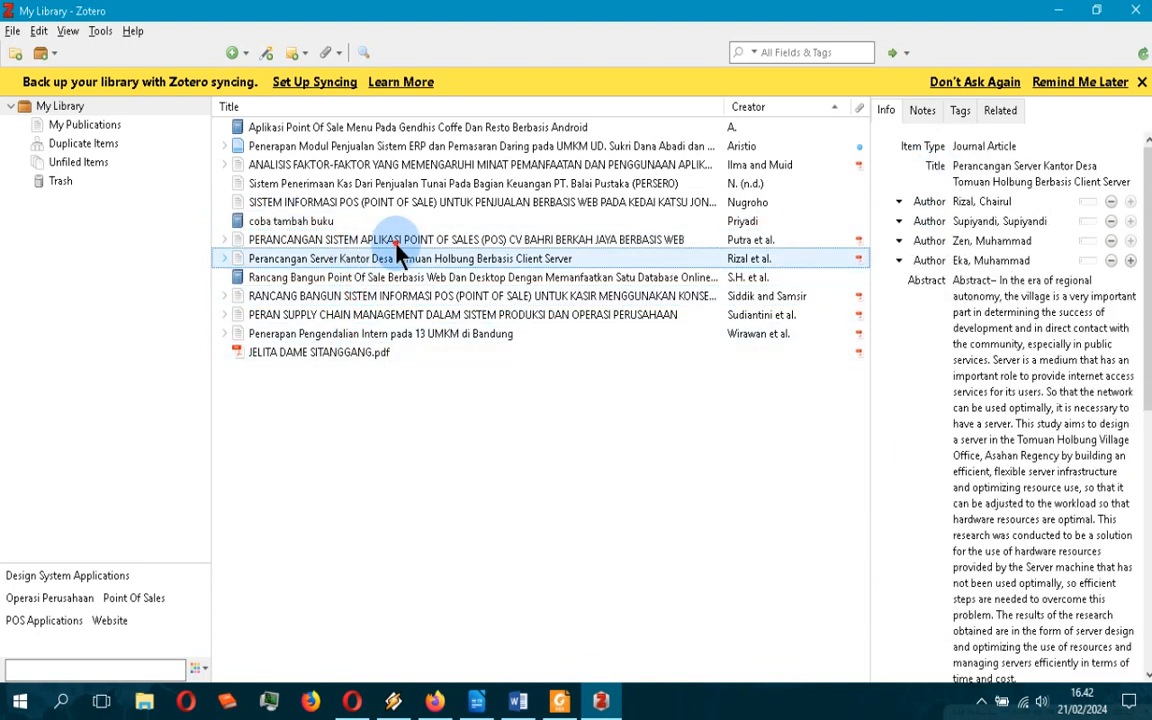
pyautogui.click(398, 240)
pyautogui.click(370, 164)
pyautogui.click(400, 146)
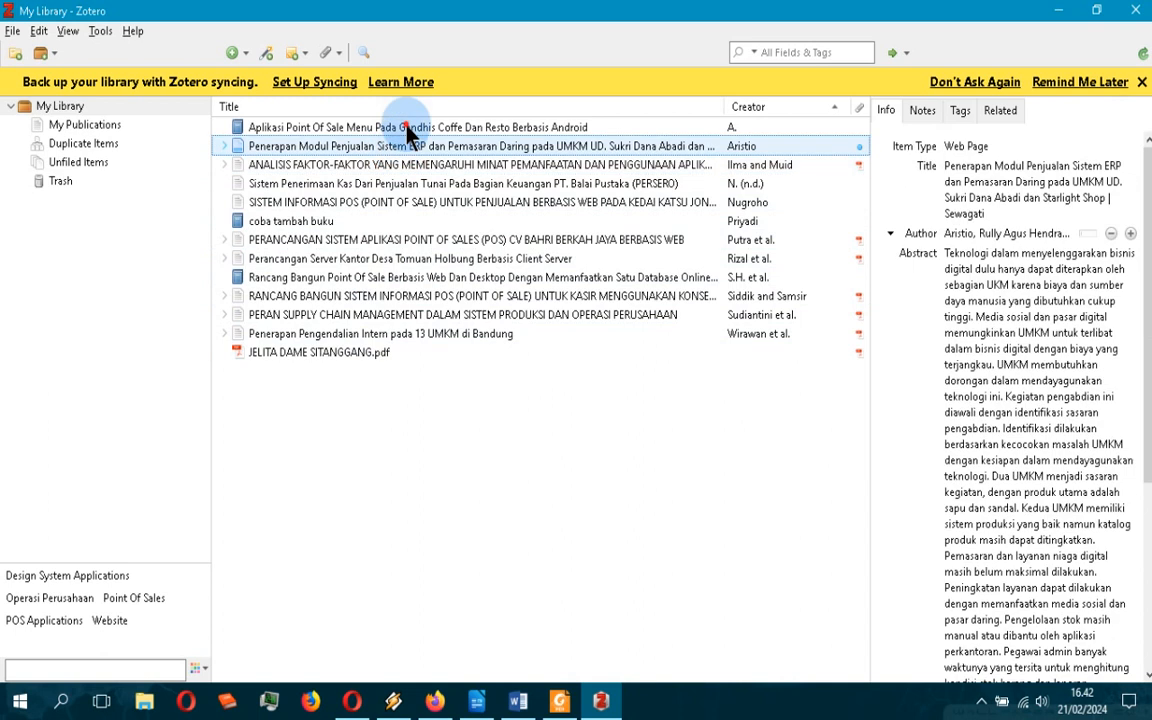
pyautogui.click(405, 128)
pyautogui.click(395, 184)
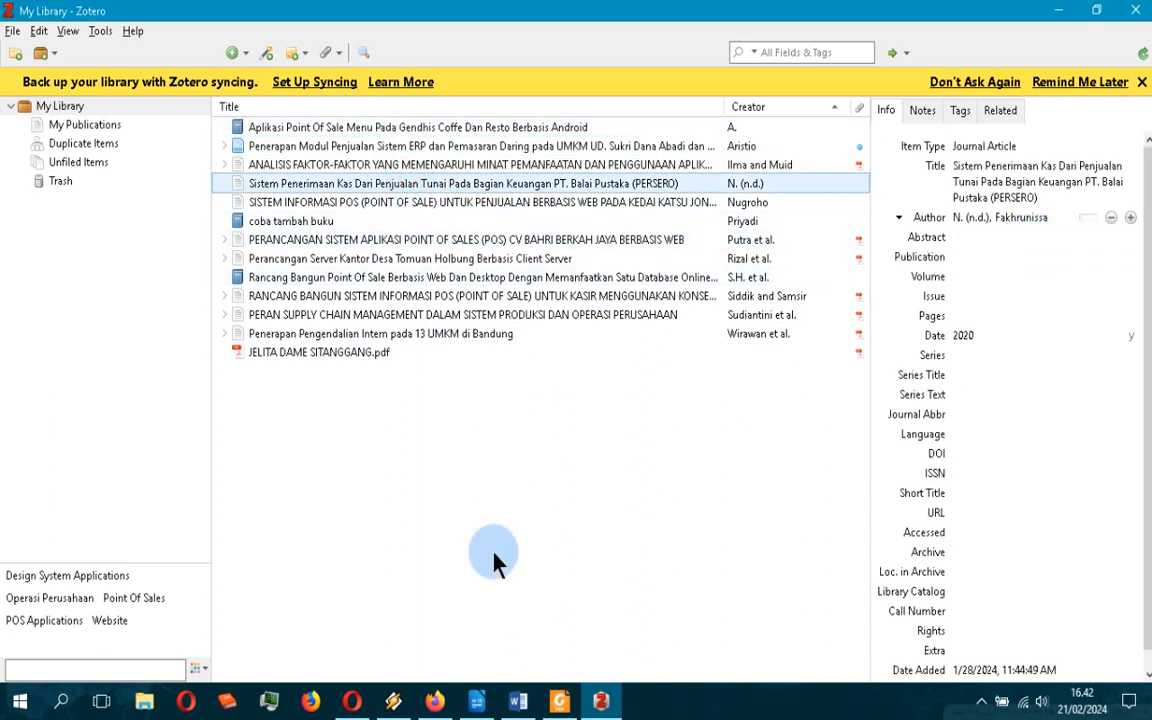
# Switch to the untitled Google Docs document in Firefox and look over its Zotero integration alongside the Zotero library.
pyautogui.hotkey('alt', 'Tab')
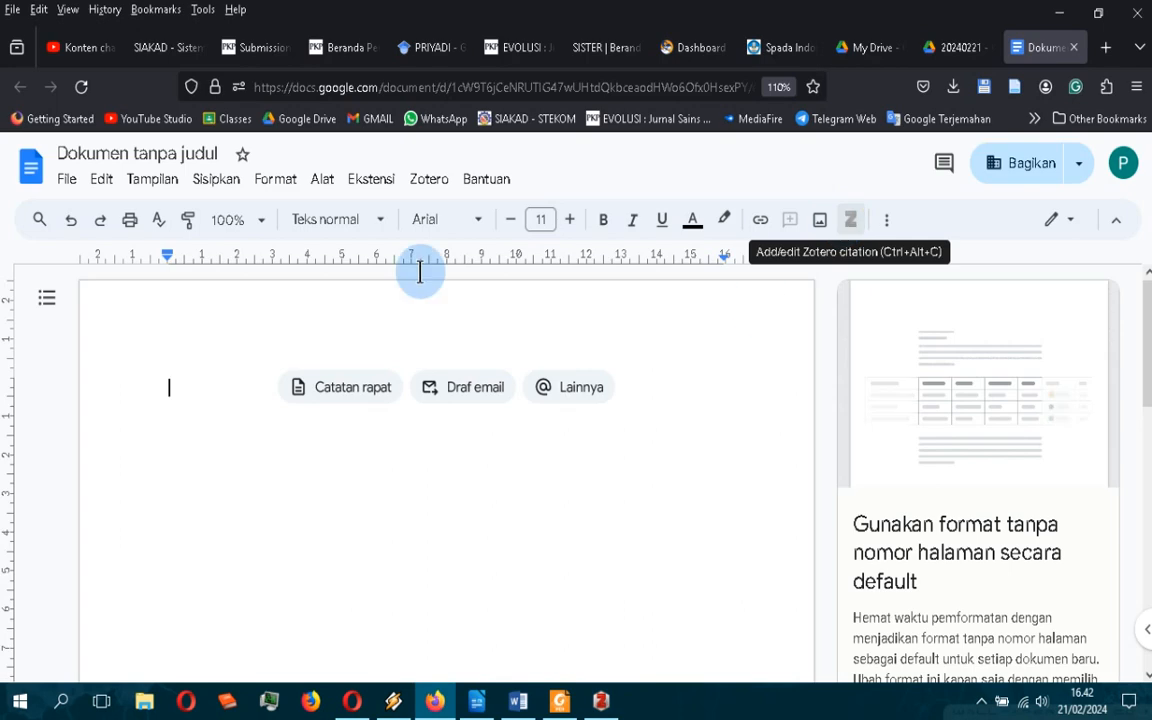
pyautogui.click(360, 460)
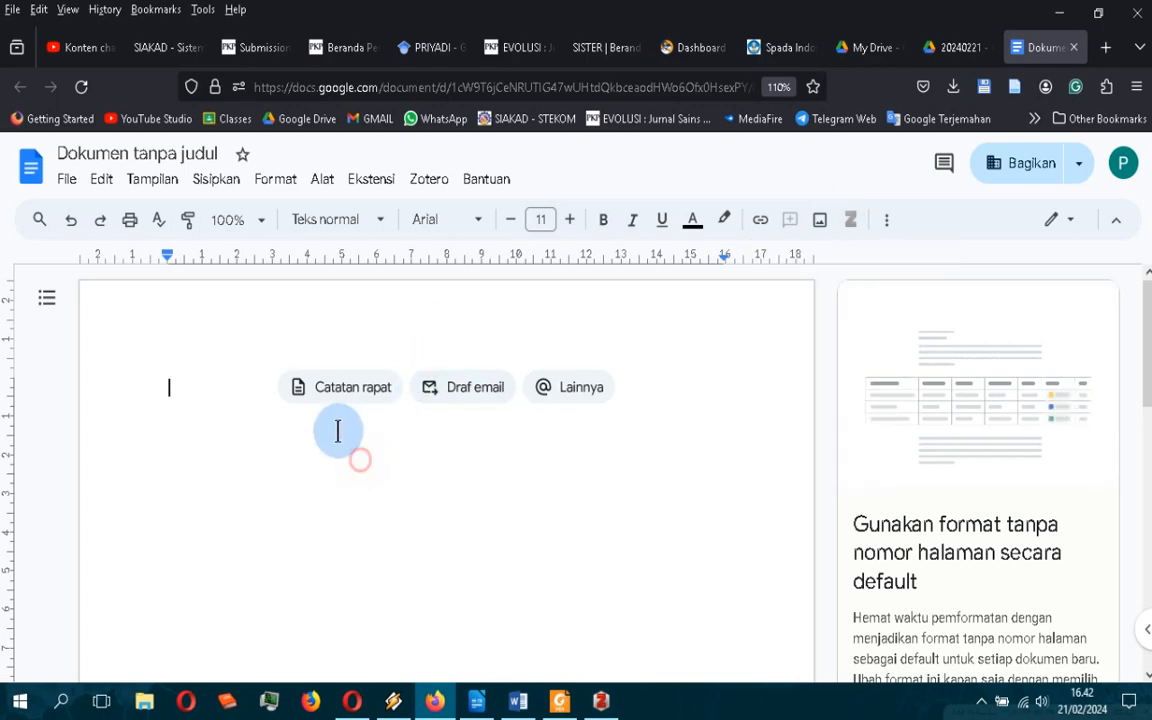
pyautogui.click(429, 185)
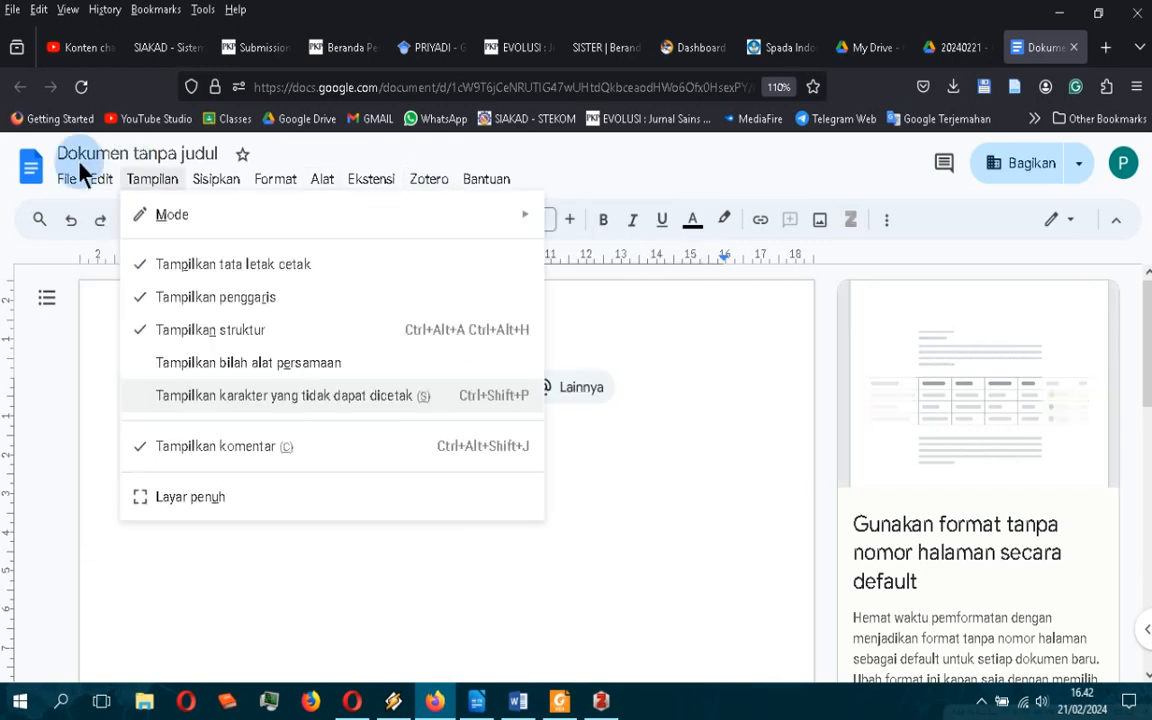
pyautogui.click(601, 701)
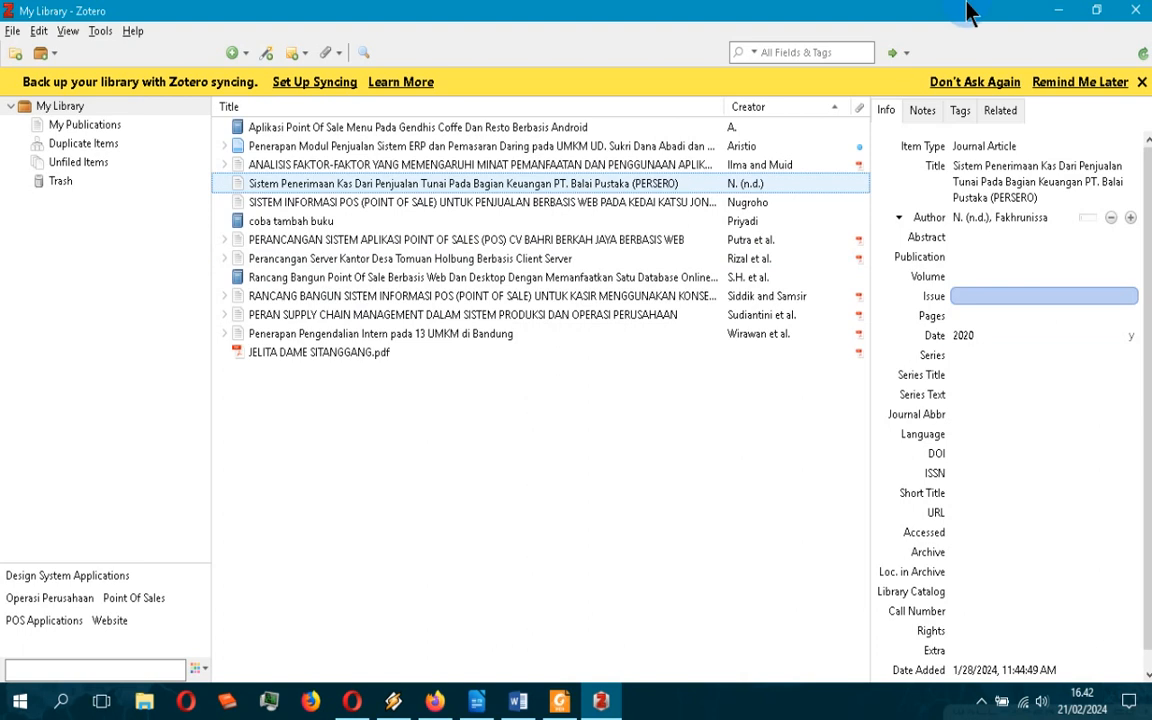
pyautogui.hotkey('alt', 'Tab')
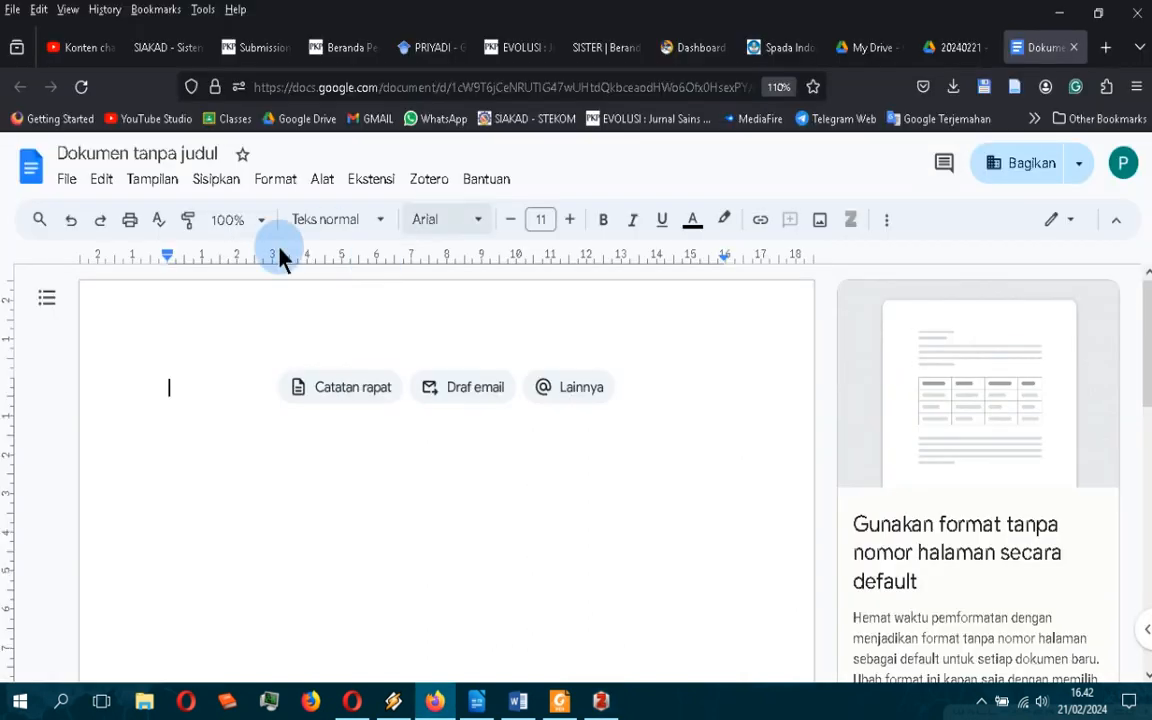
# Search for "google scholar" in a new Firefox tab and open the Google Scholar site from the results.
pyautogui.click(1104, 48)
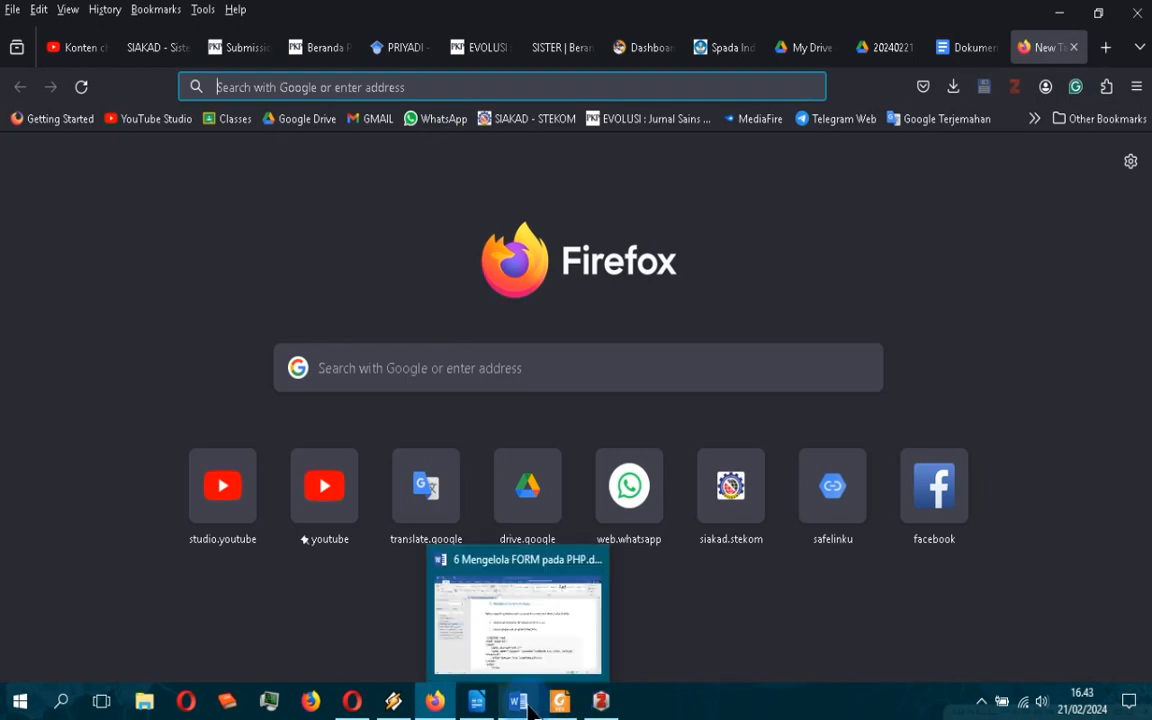
pyautogui.click(560, 701)
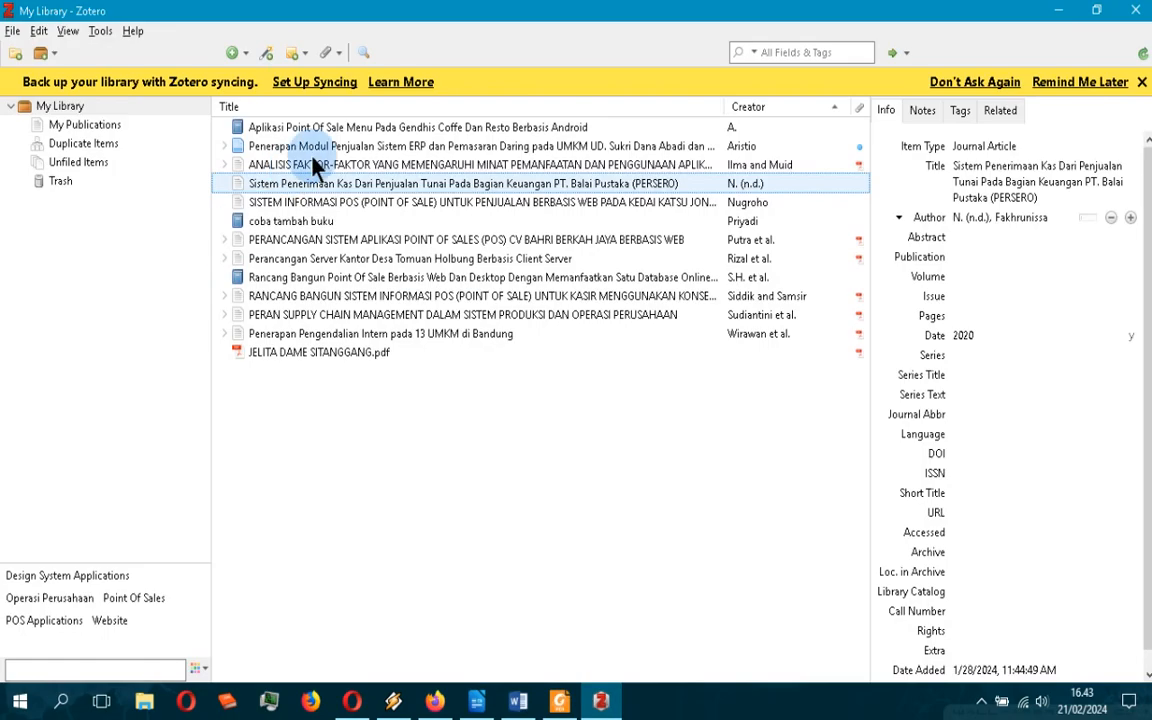
pyautogui.click(1058, 10)
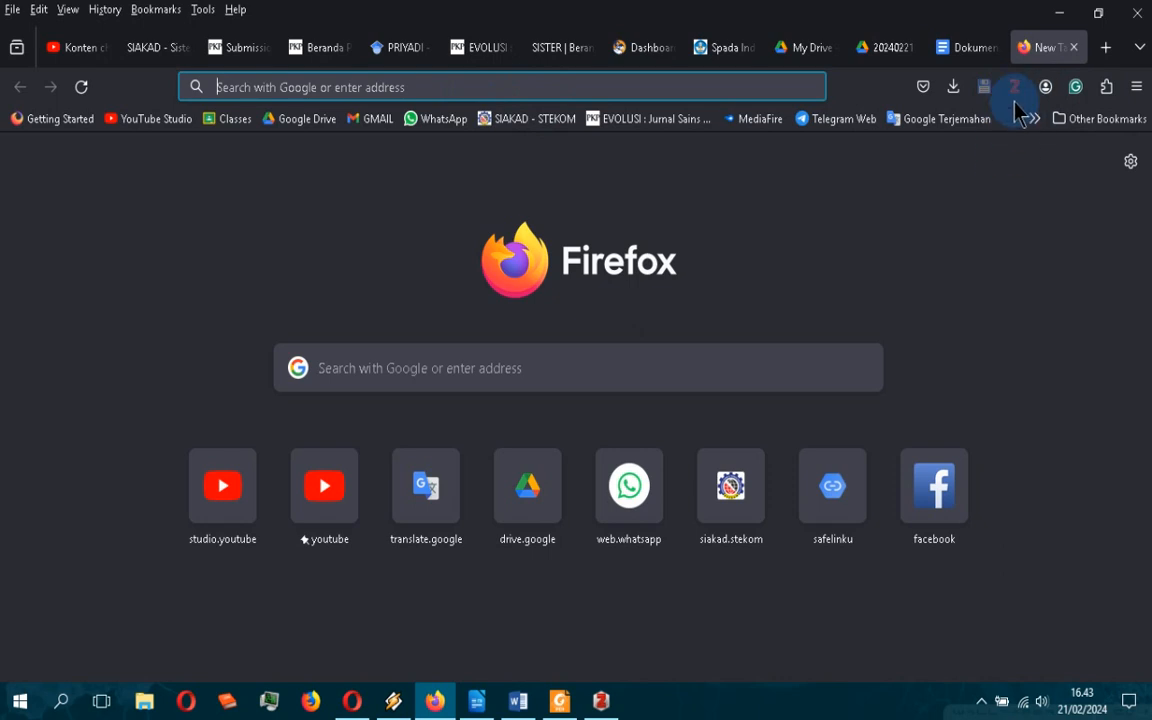
pyautogui.click(457, 88)
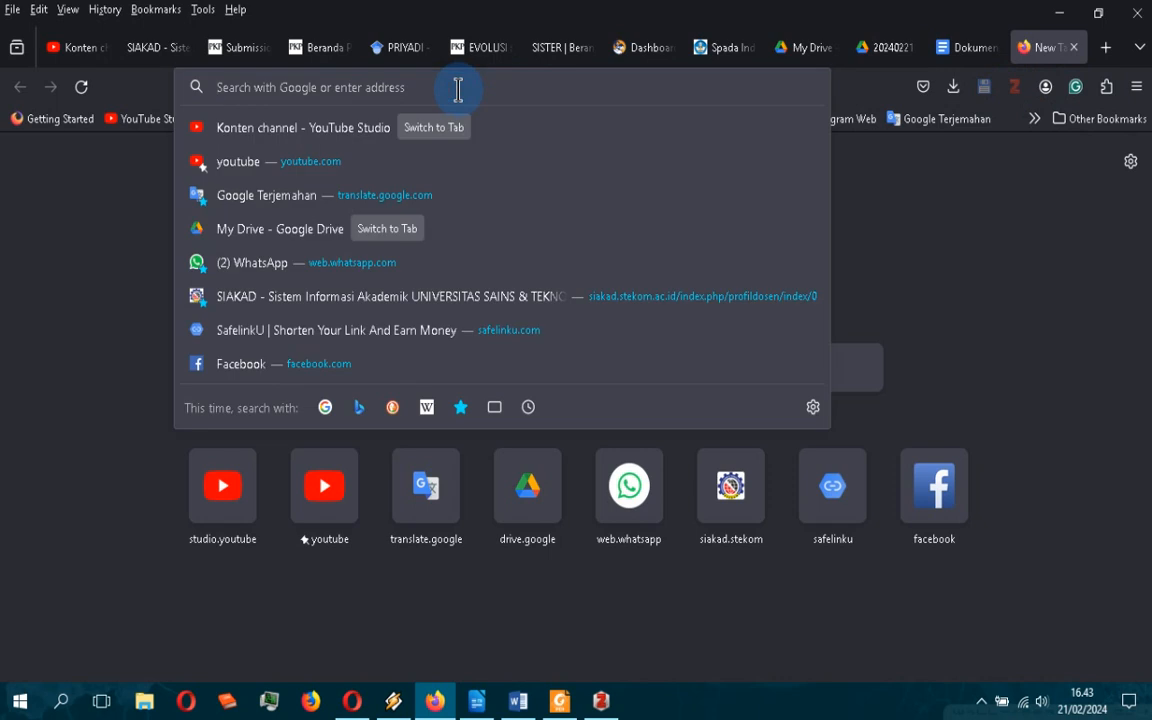
pyautogui.write('goog')
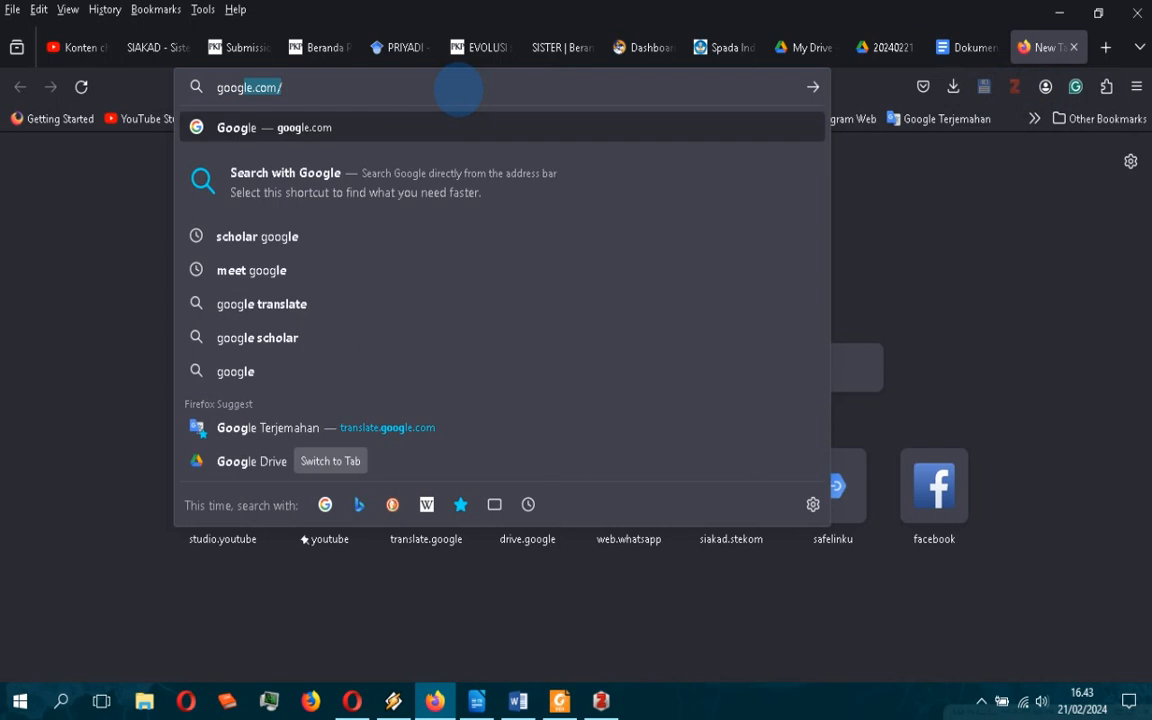
pyautogui.write('le s')
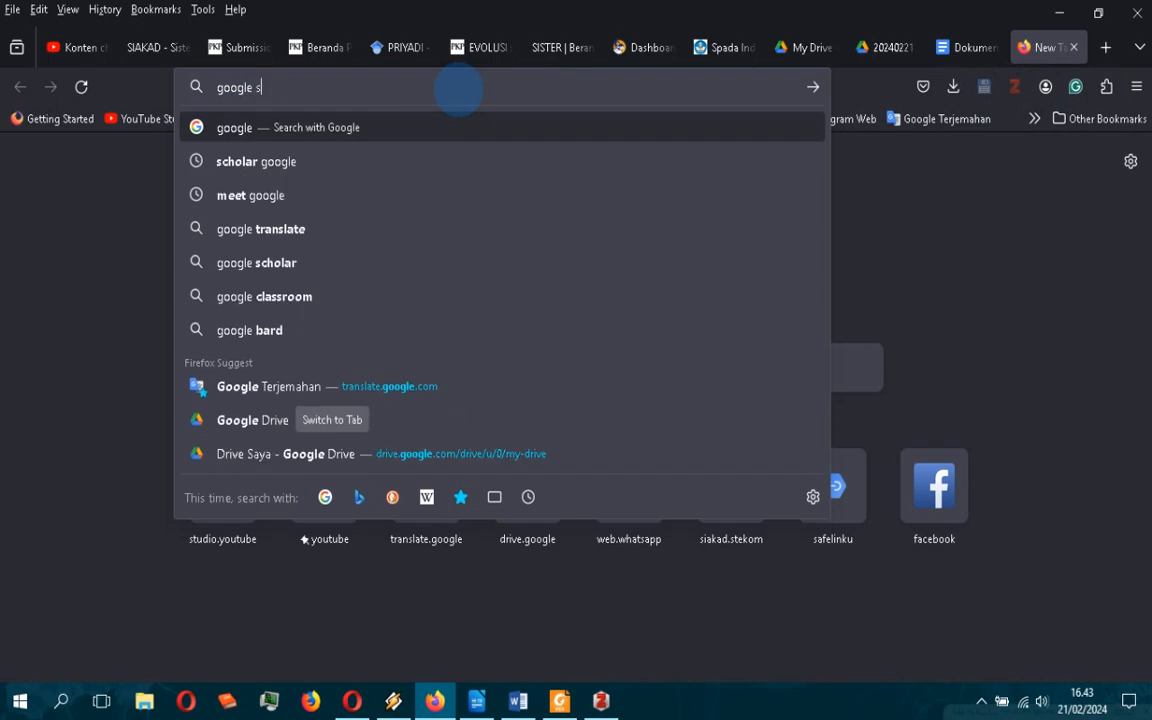
pyautogui.write('cho')
pyautogui.press('Down')
pyautogui.press('Down')
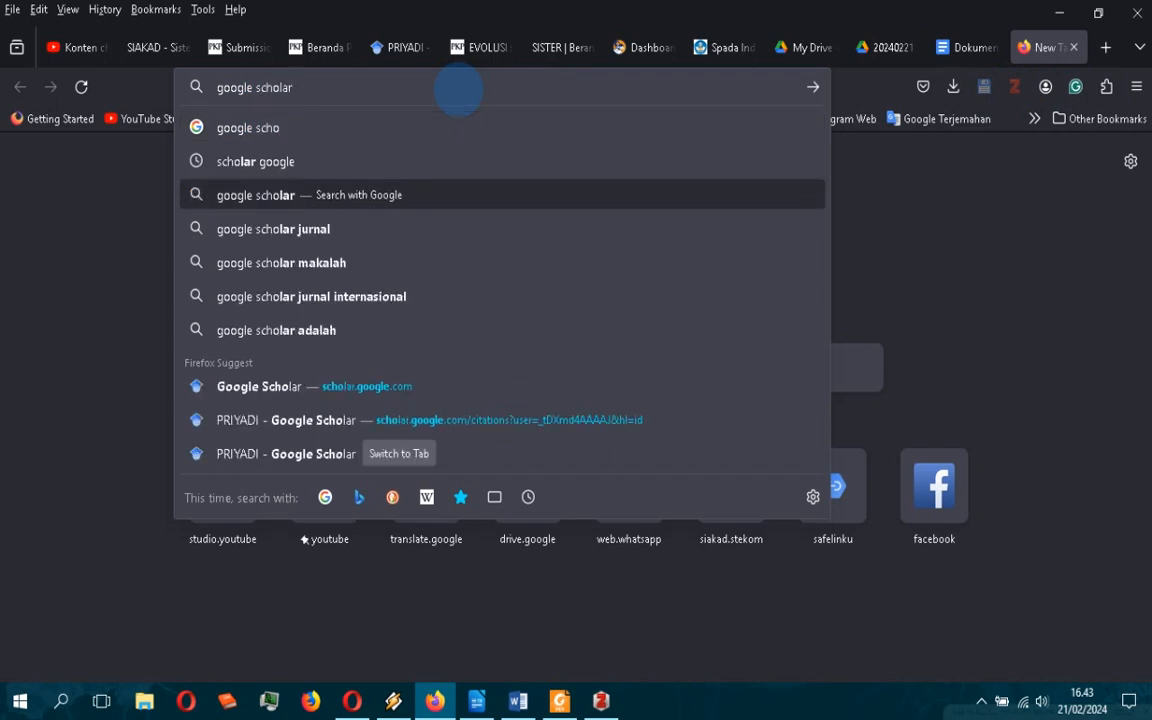
pyautogui.press('Return')
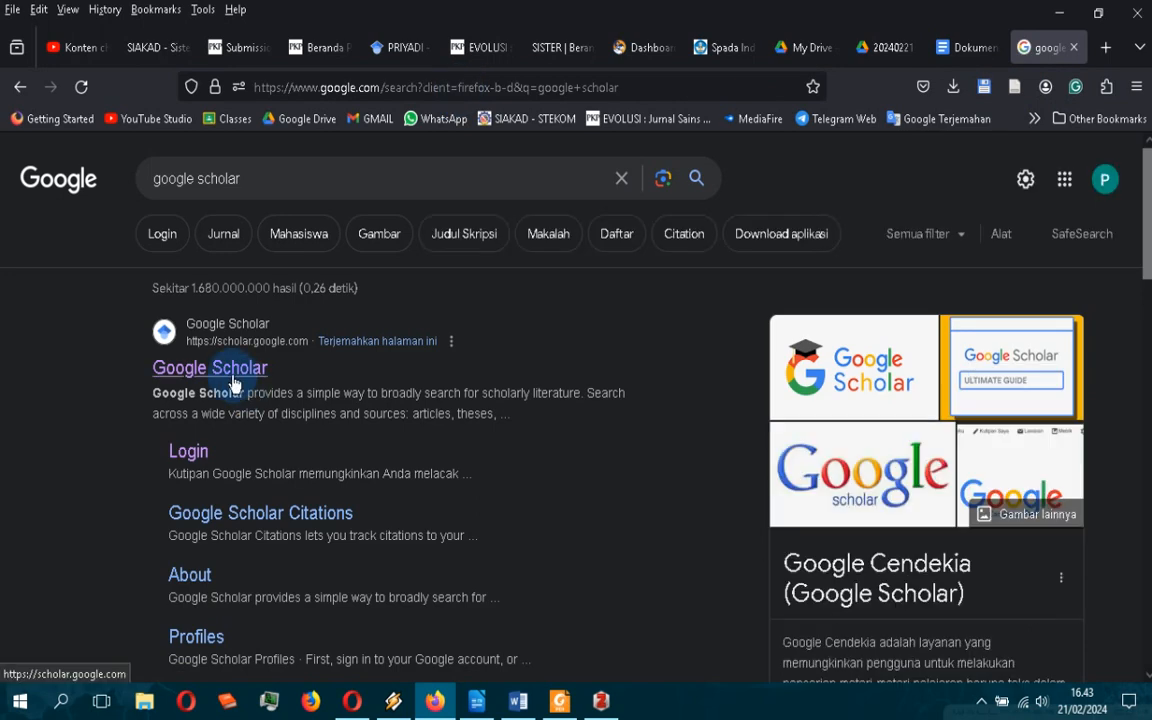
pyautogui.click(232, 384)
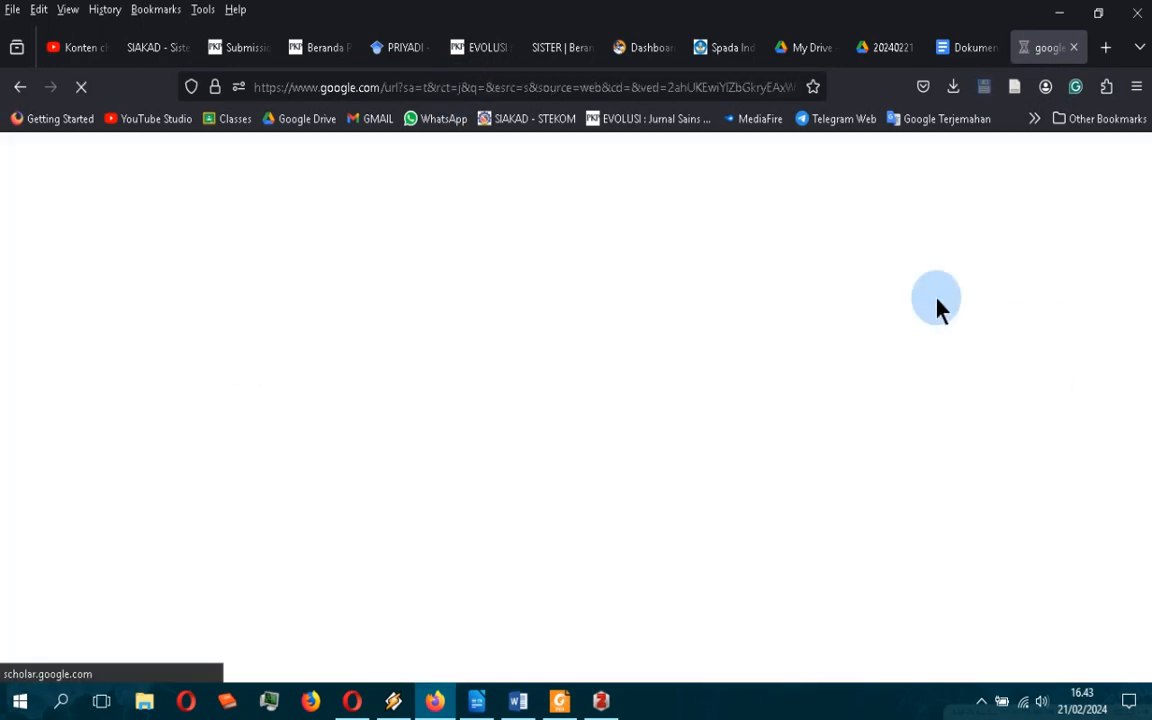
# Search Google Scholar for "sistem presensi berbasis web".
pyautogui.click(460, 318)
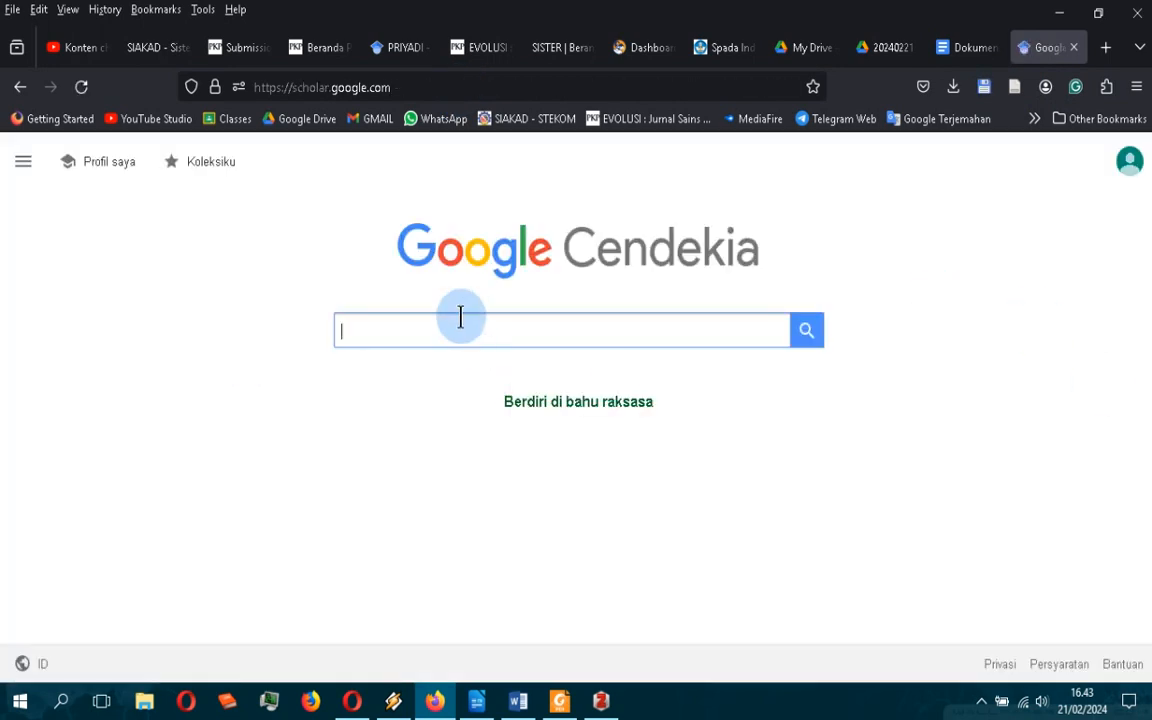
pyautogui.write('s')
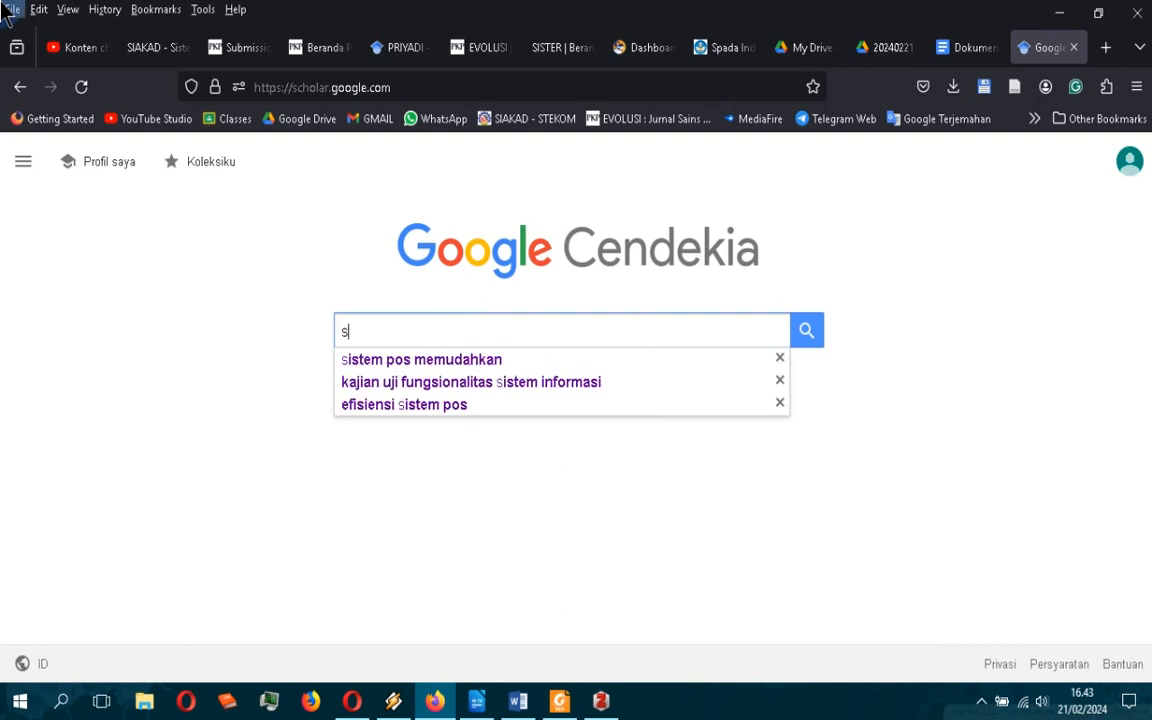
pyautogui.write('istem ')
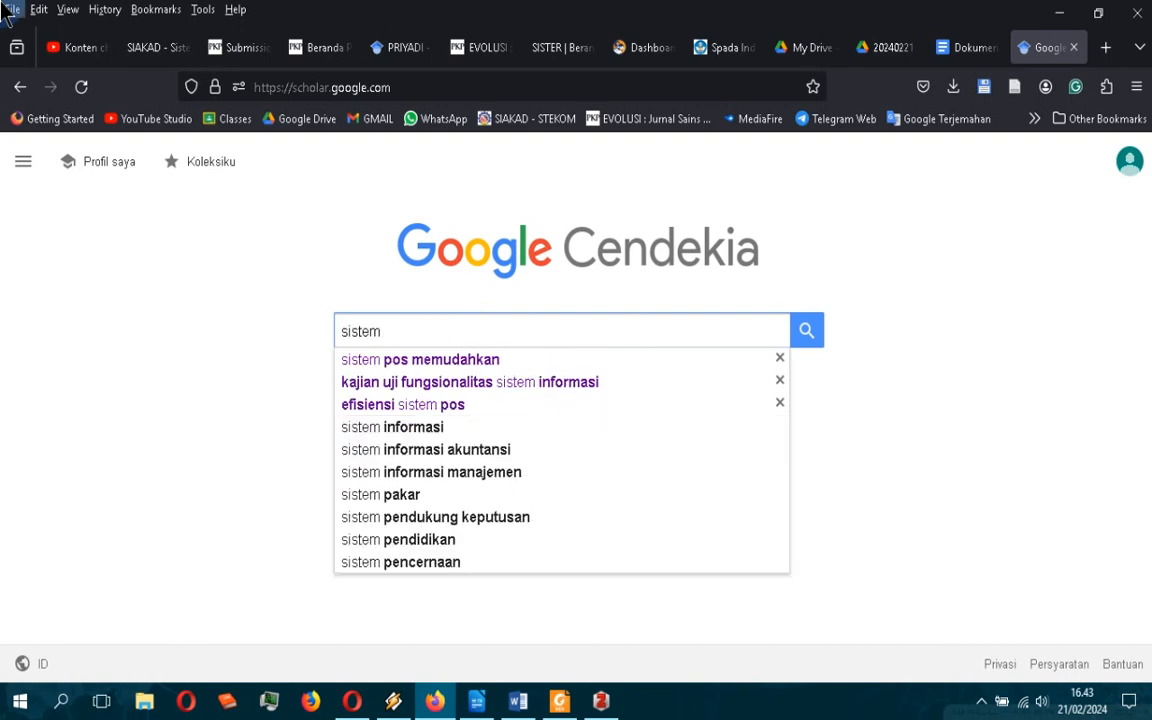
pyautogui.write('presensi')
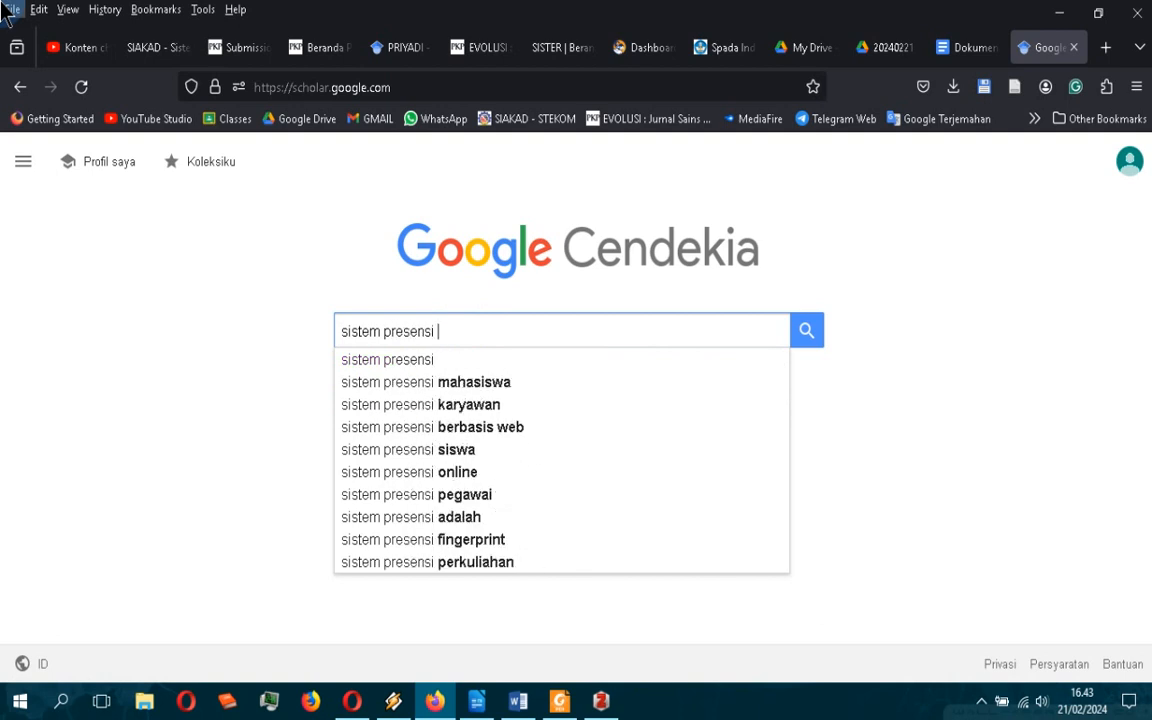
pyautogui.write(' berbasis')
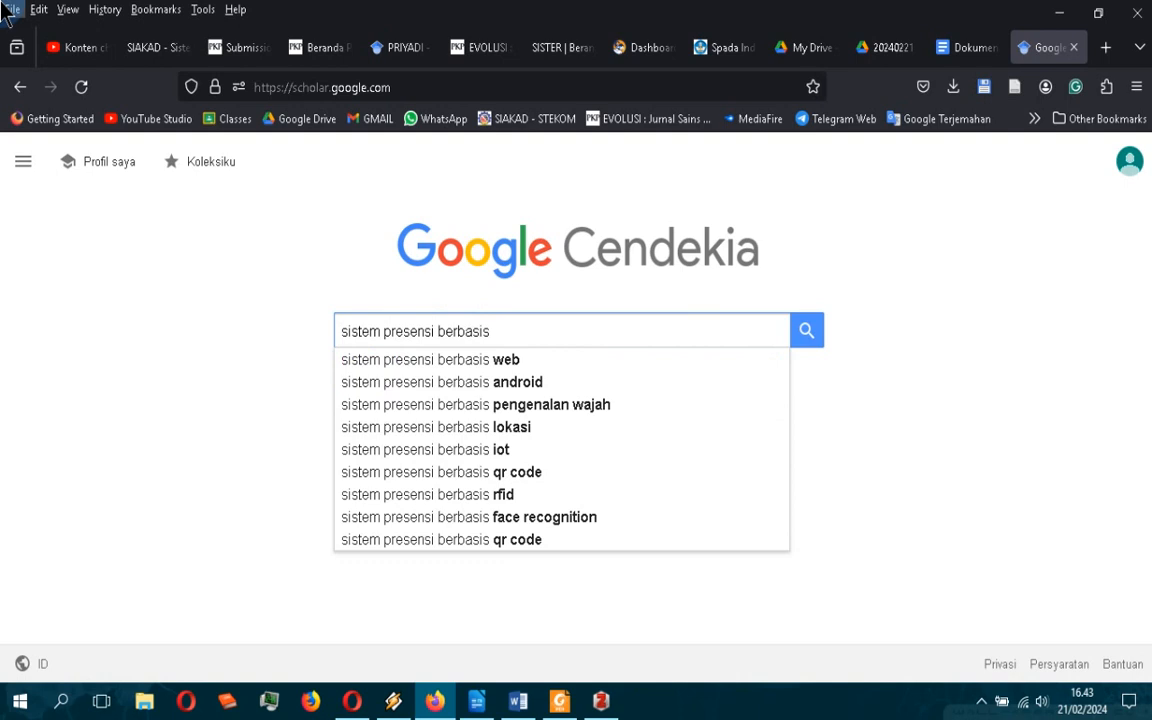
pyautogui.press('Down')
pyautogui.press('Return')
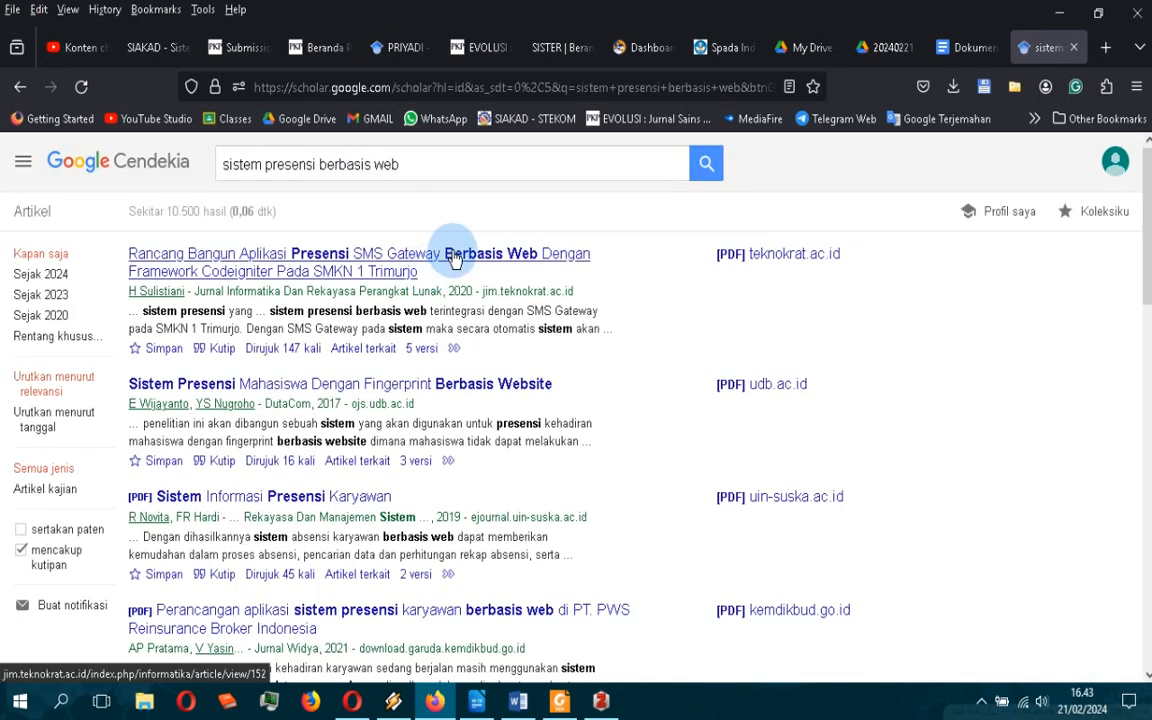
# Open the "Rancang Bangun Aplikasi Presensi SMS Gateway" result in a new tab and limit the Scholar results to articles since 2020.
pyautogui.rightClick(453, 258)
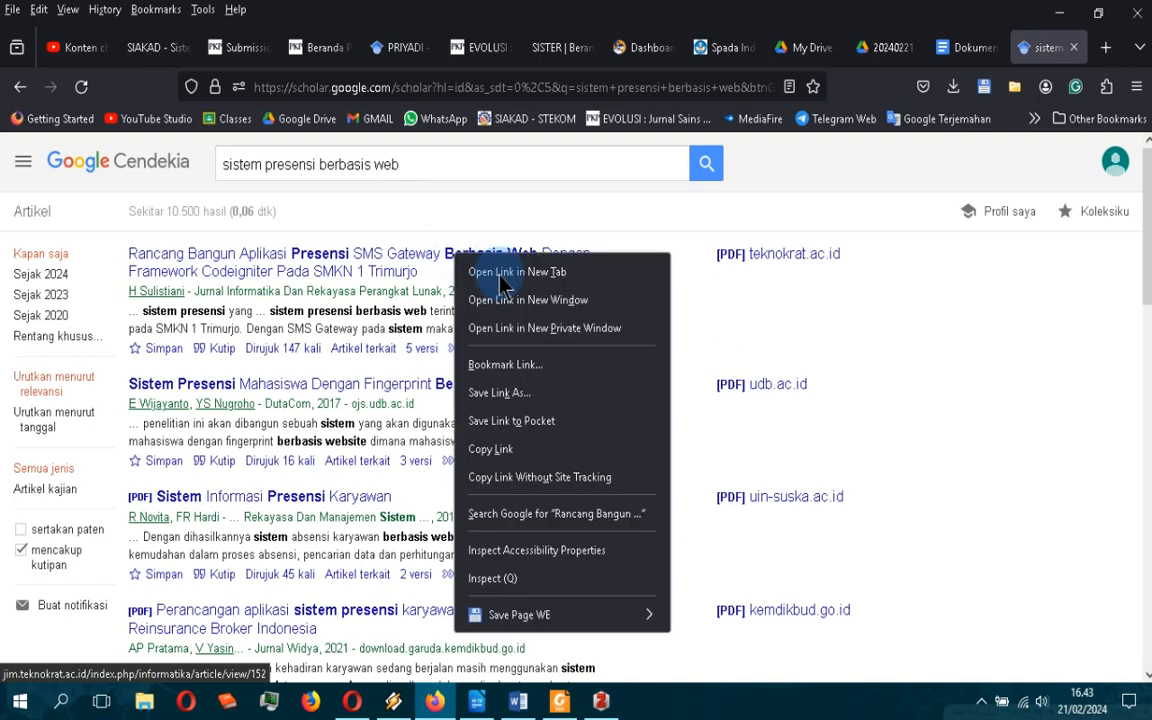
pyautogui.click(520, 265)
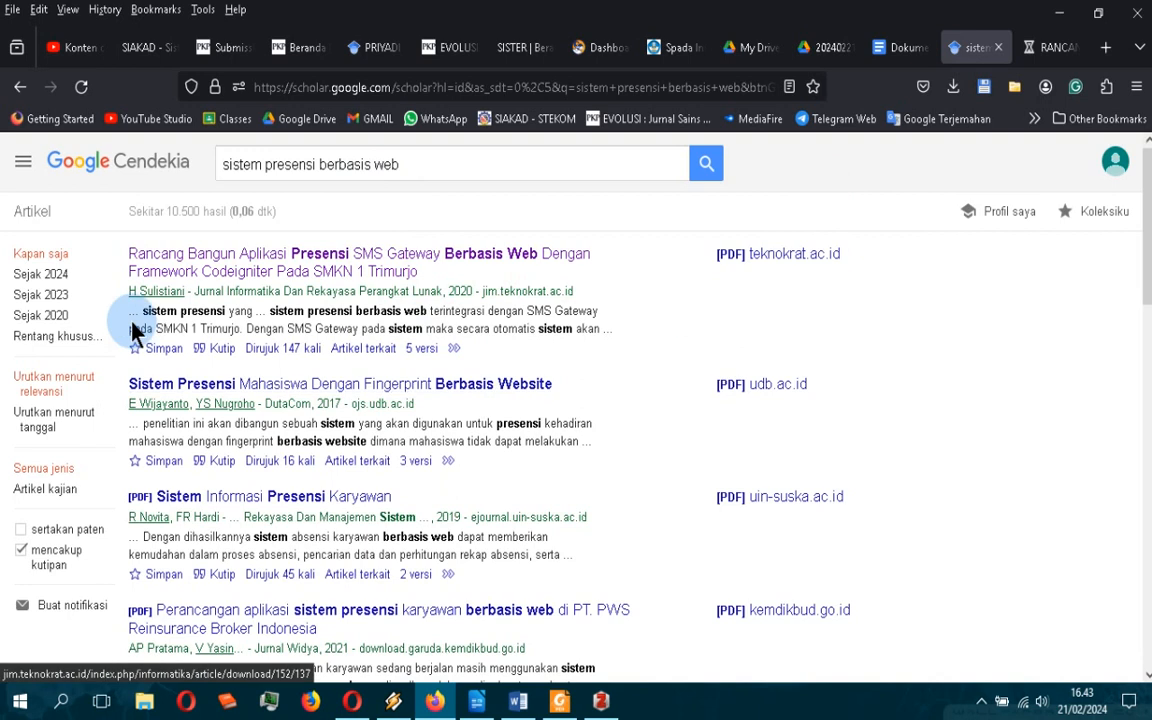
pyautogui.click(57, 318)
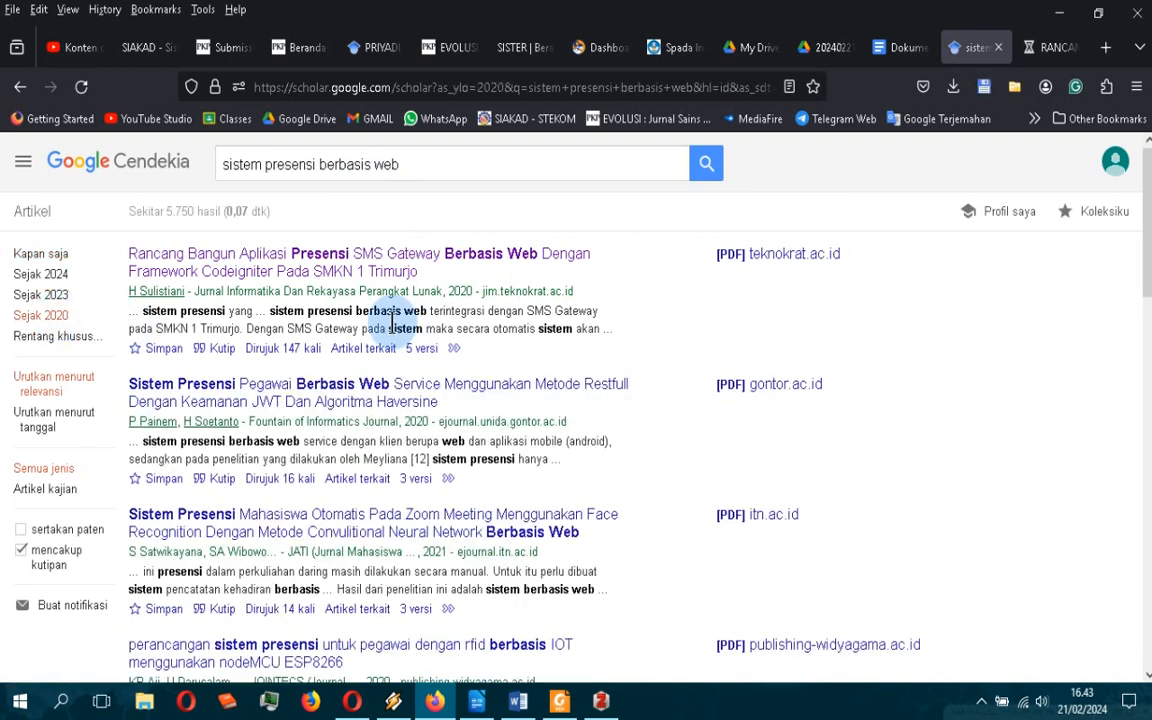
# Look over the opened article's journal page and highlight the article title above the abstract.
pyautogui.click(1046, 56)
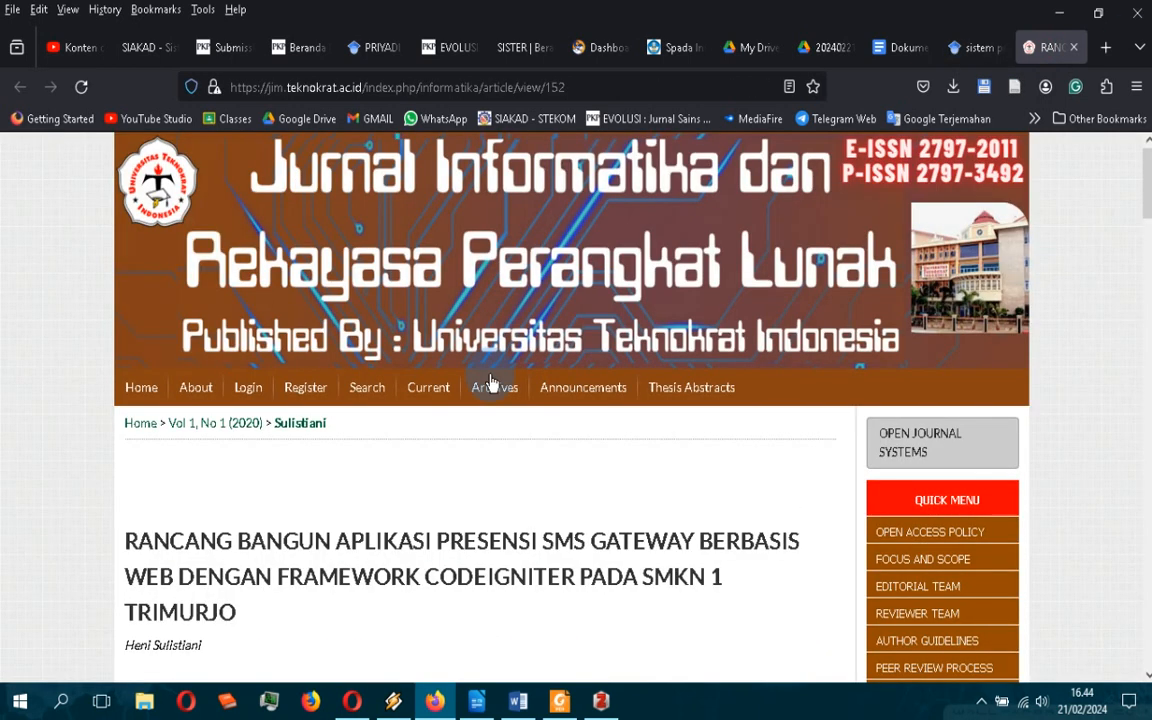
pyautogui.scroll(-4, 489, 334)
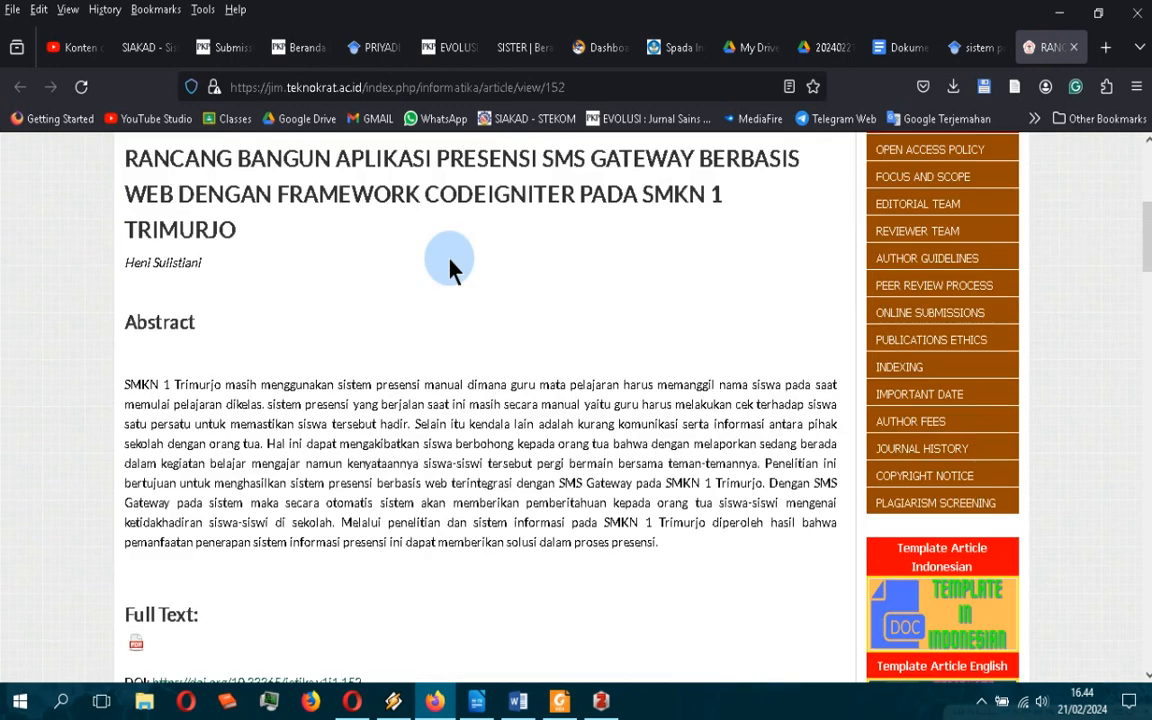
pyautogui.scroll(-2, 448, 258)
pyautogui.scroll(6, 448, 258)
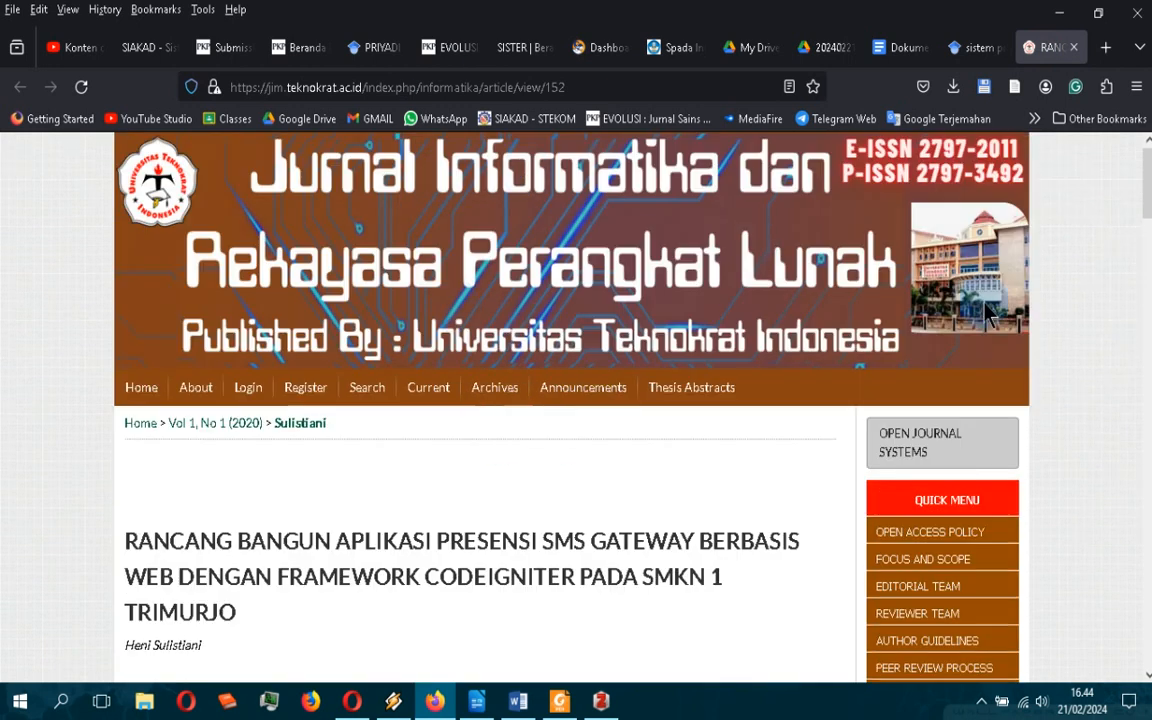
pyautogui.scroll(-3, 121, 283)
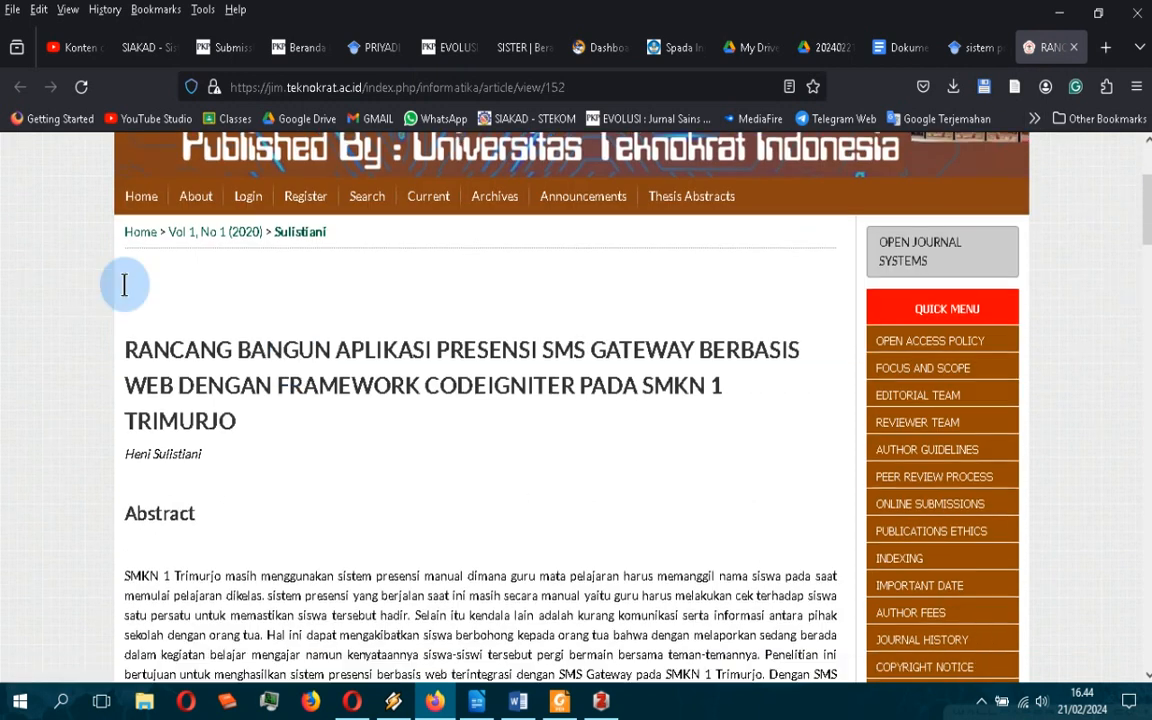
pyautogui.moveTo(125, 255); pyautogui.dragTo(241, 326)
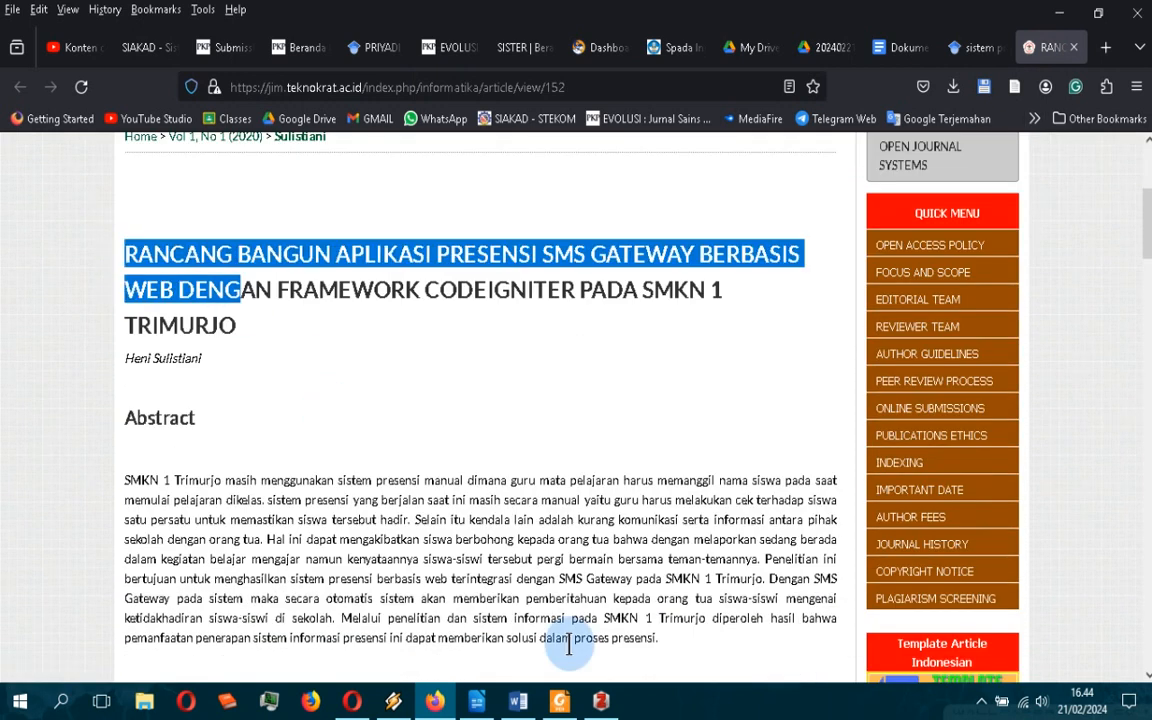
# Check the Zotero library's item list against the article page in Firefox, then return to the article.
pyautogui.click(602, 701)
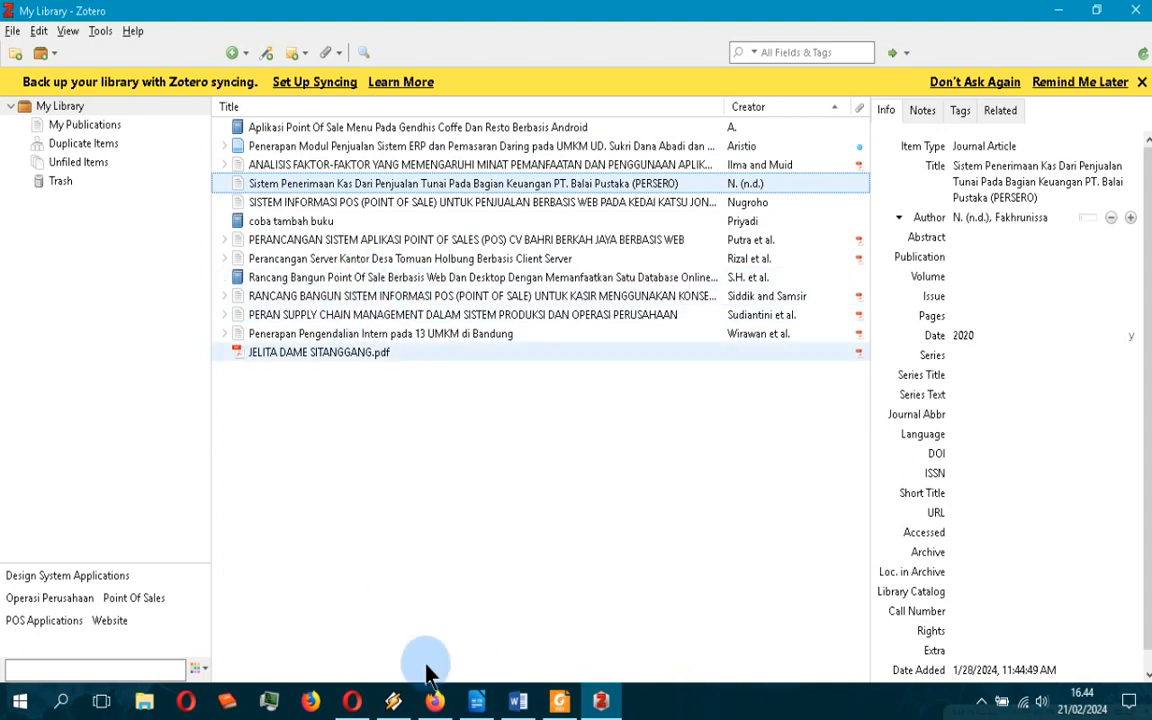
pyautogui.click(435, 700)
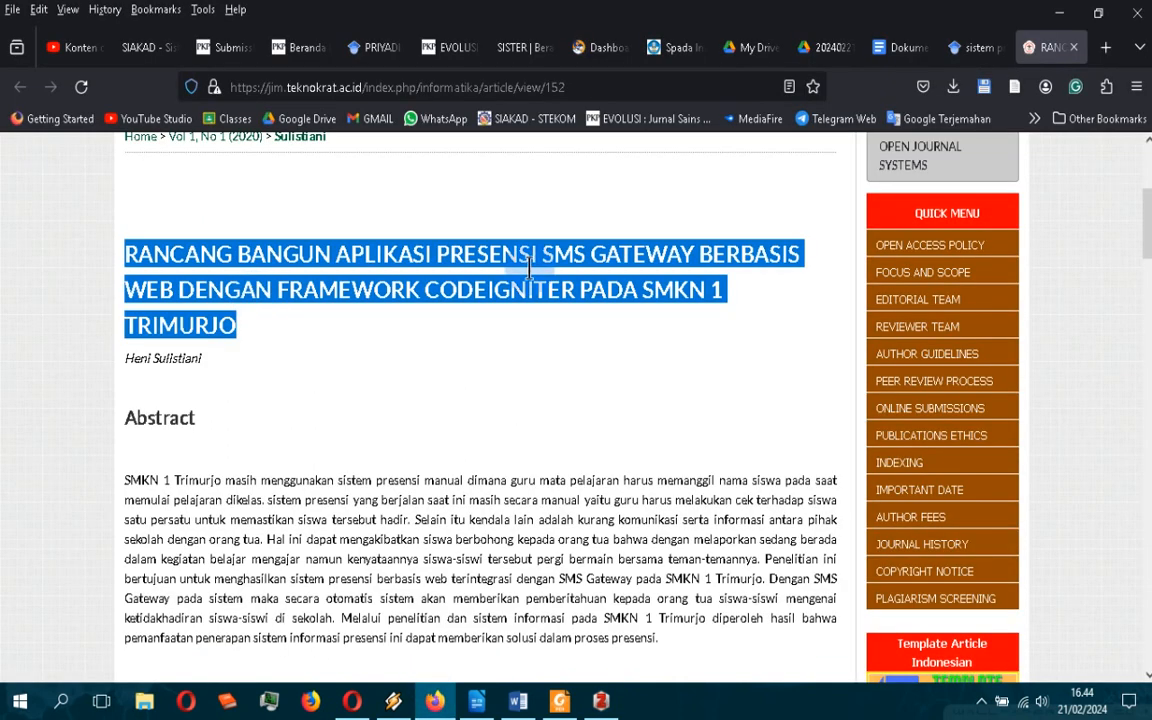
pyautogui.hotkey('alt', 'Tab')
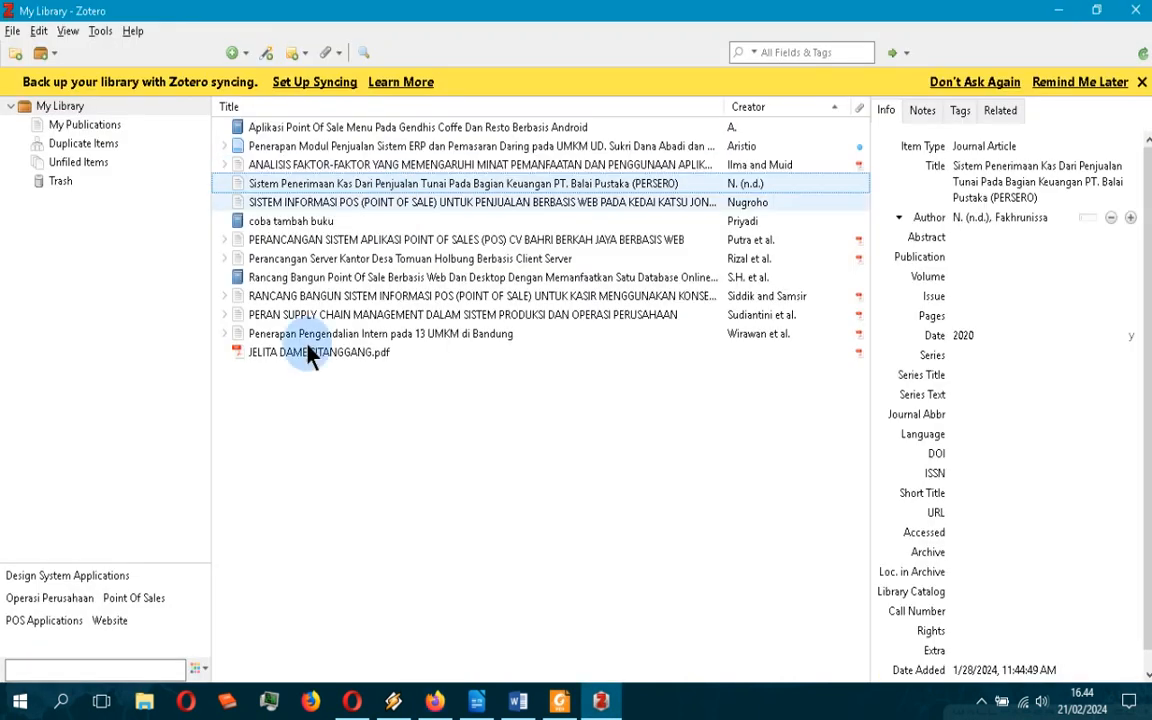
pyautogui.click(435, 700)
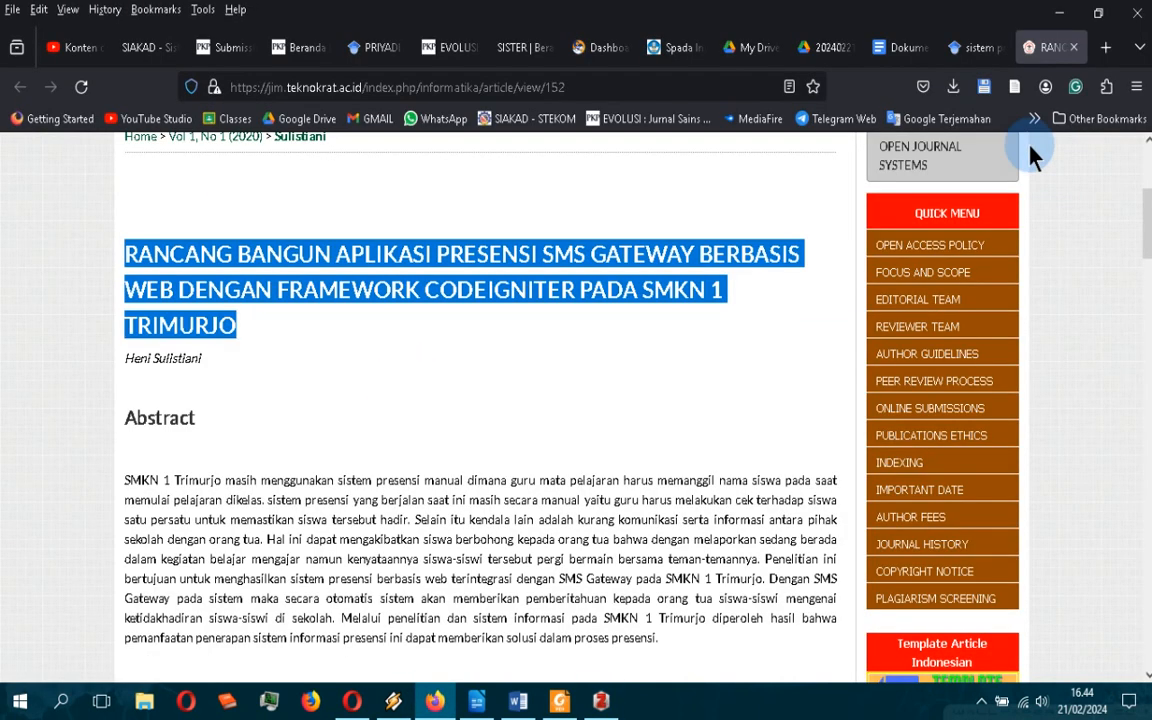
# Save the article with its full-text PDF to My Library using the Zotero Connector, and bring up the Zotero library.
pyautogui.click(1016, 89)
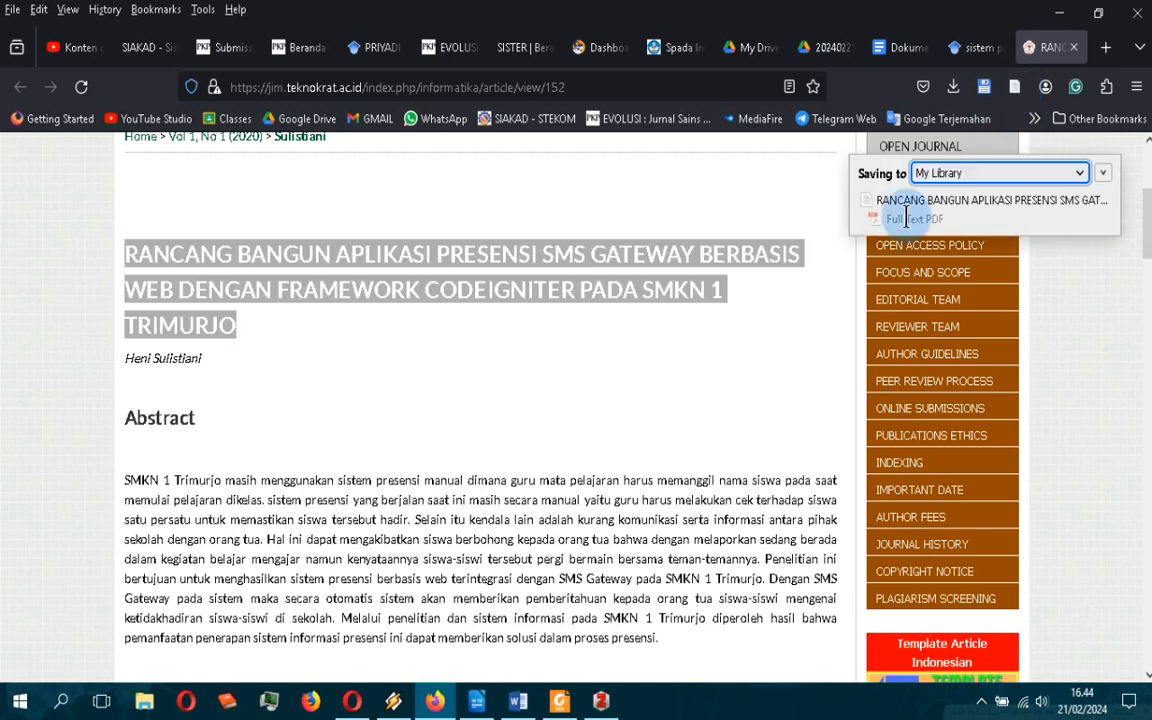
pyautogui.click(601, 700)
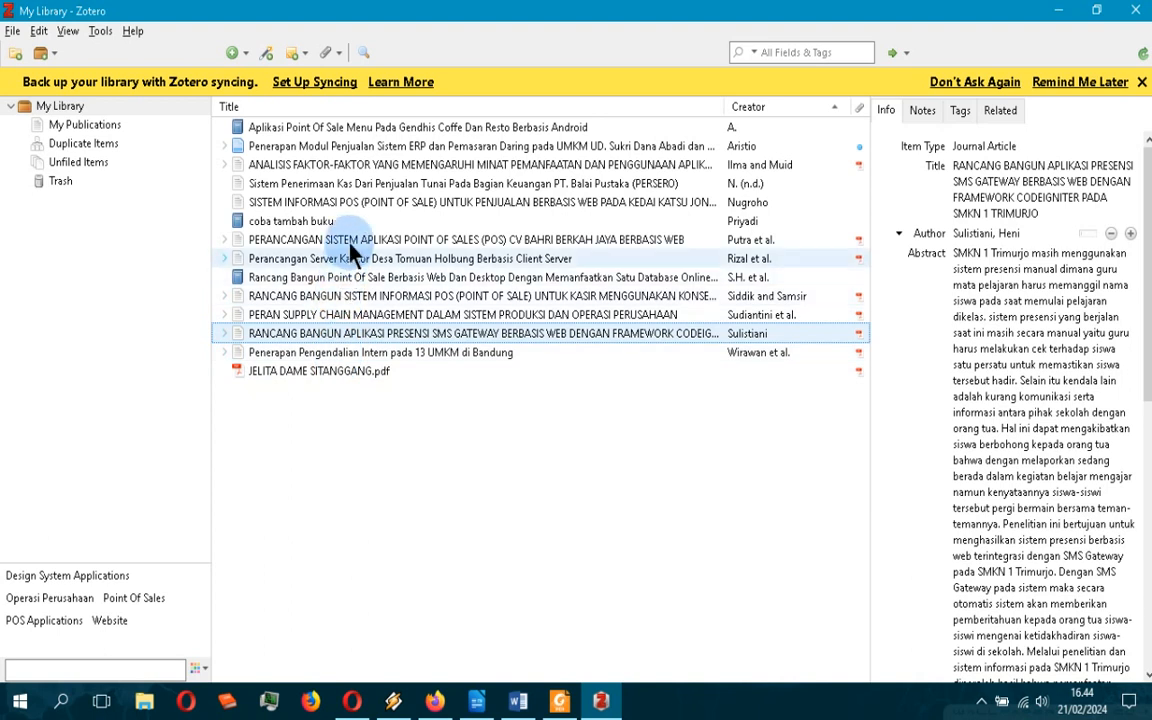
pyautogui.hotkey('alt', 'Tab')
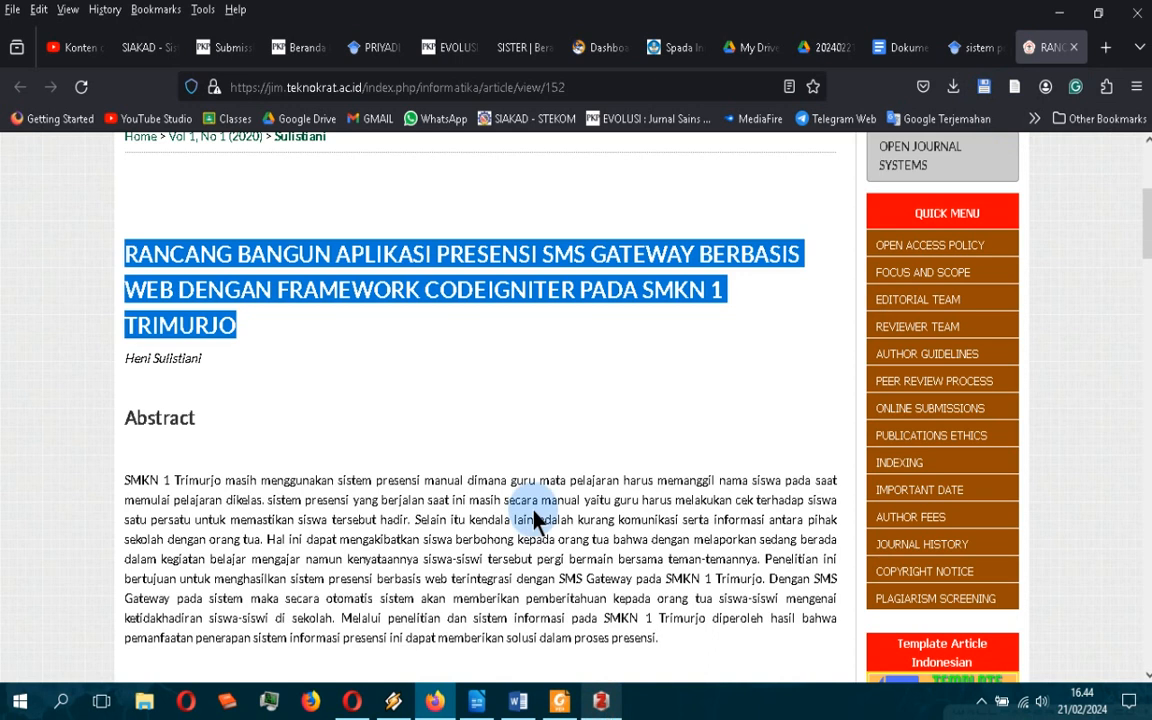
pyautogui.click(601, 702)
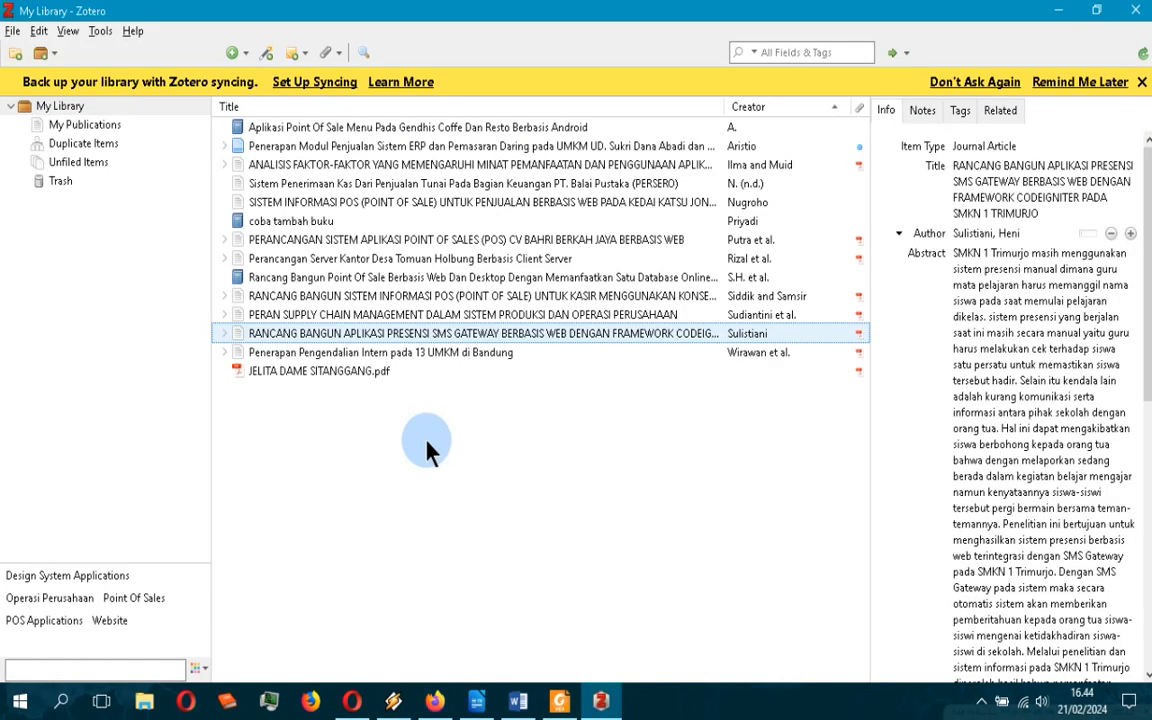
# Browse other library items and the My Publications collection, returning to the full My Library list.
pyautogui.click(440, 315)
pyautogui.click(436, 295)
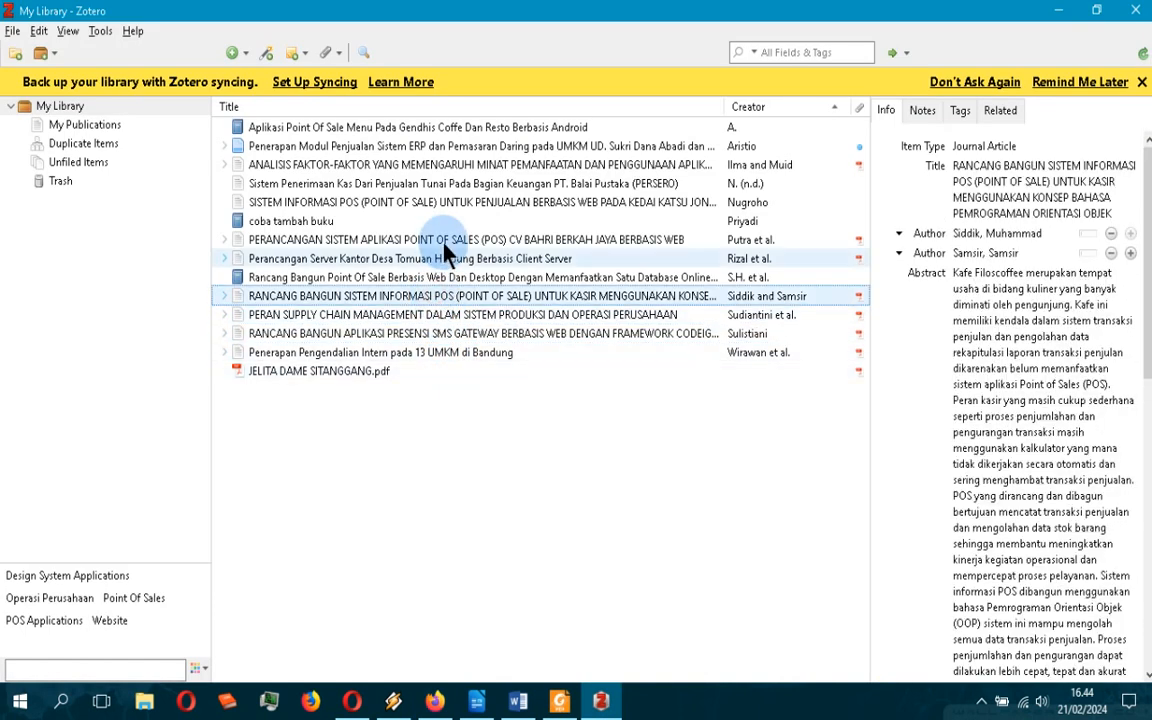
pyautogui.click(90, 127)
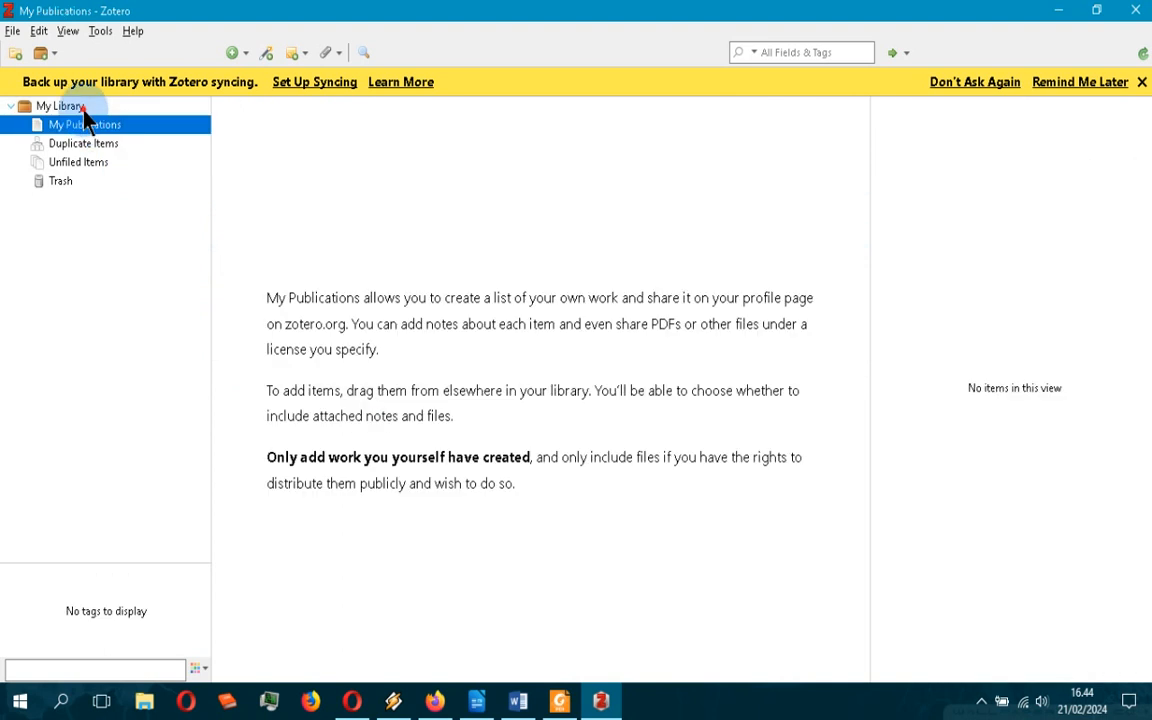
pyautogui.click(75, 105)
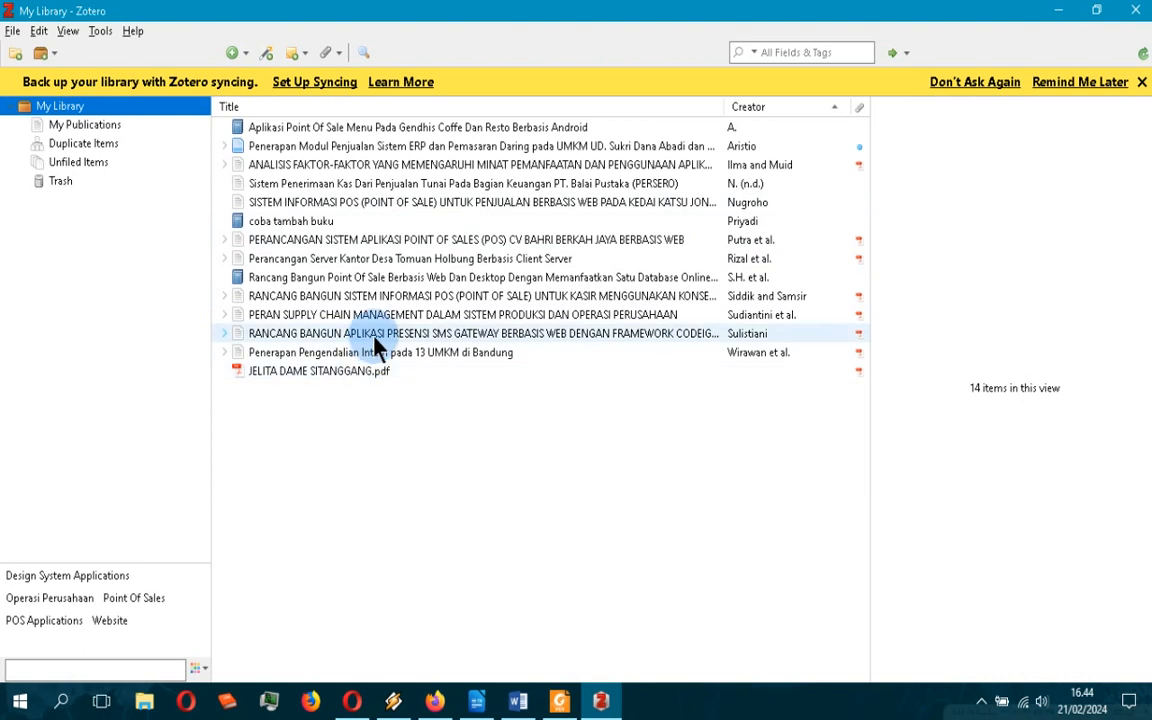
# Examine the bibliographic details of the saved "Rancang Bangun Aplikasi Presensi SMS Gateway" article and expand its attachments.
pyautogui.click(335, 334)
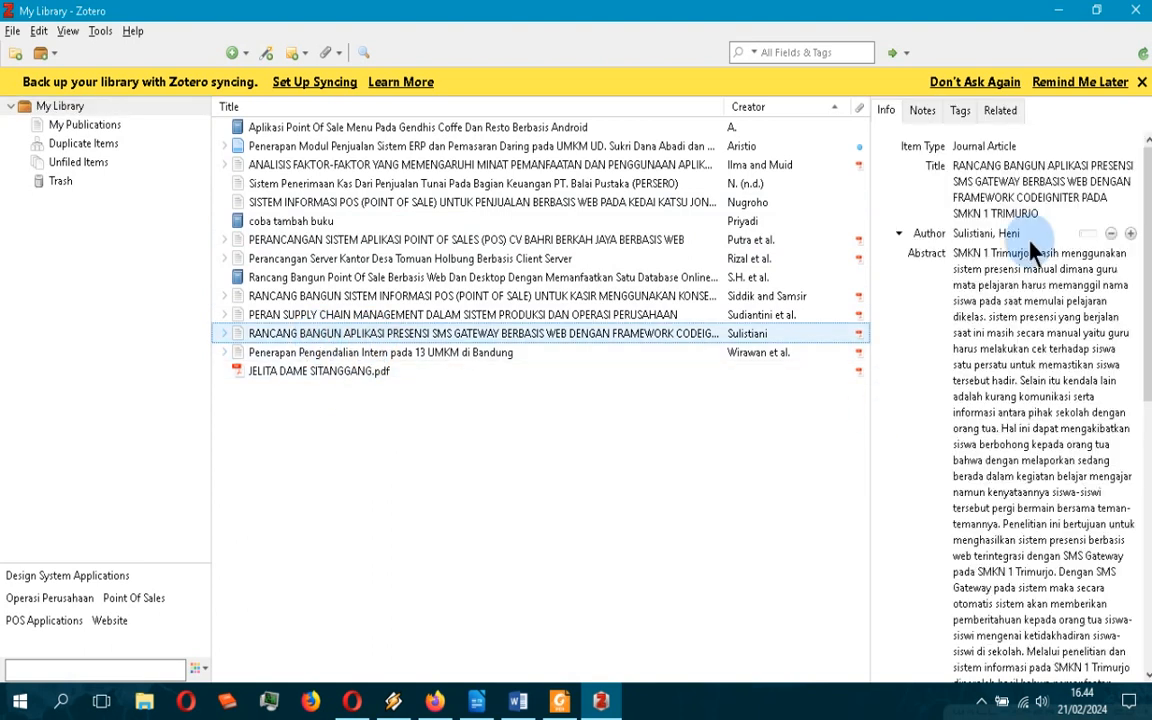
pyautogui.scroll(-5, 957, 340)
pyautogui.scroll(5, 957, 340)
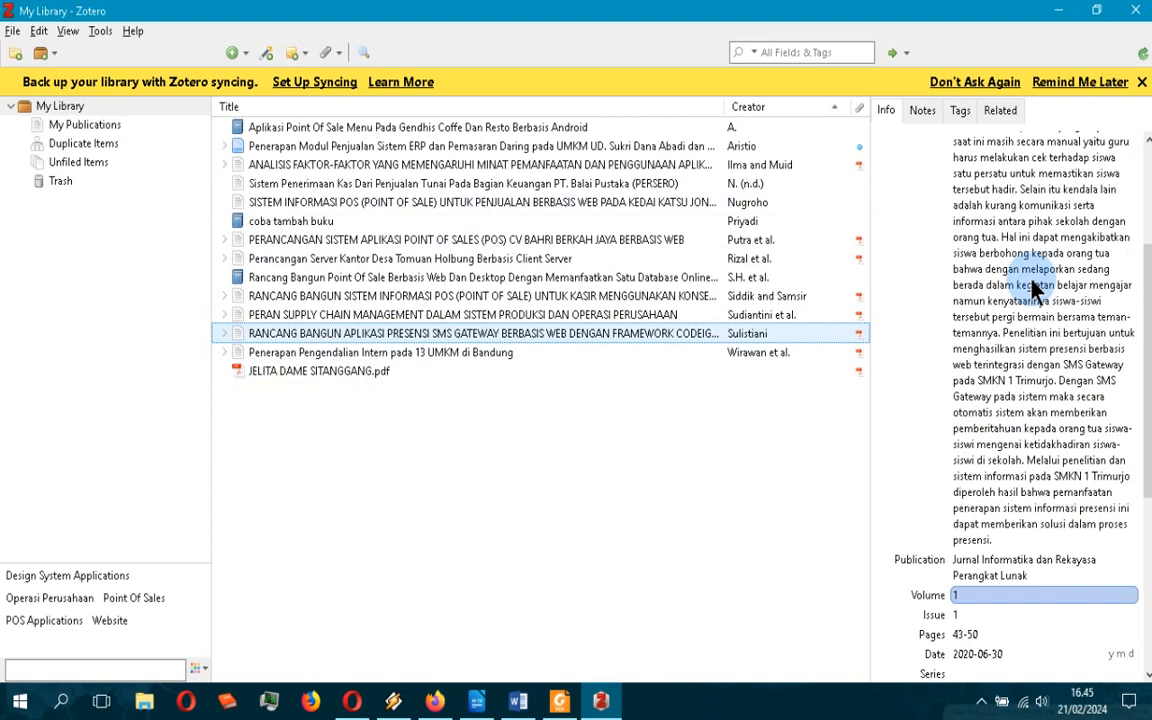
pyautogui.scroll(-5, 963, 256)
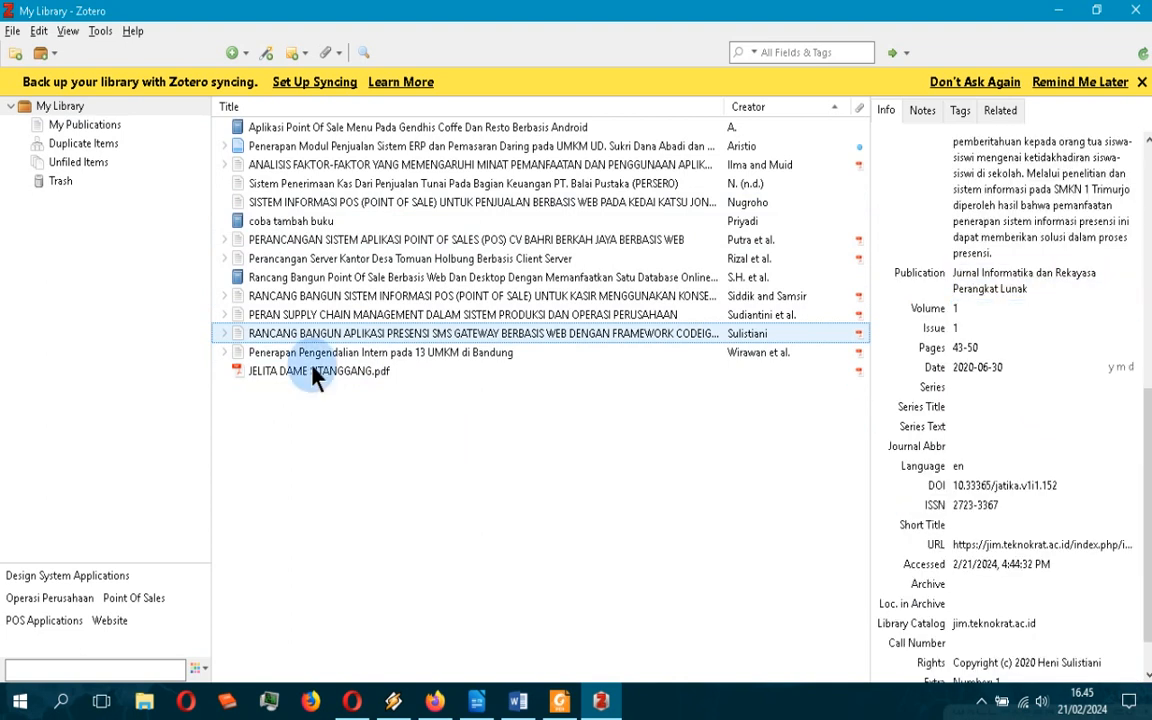
pyautogui.click(224, 334)
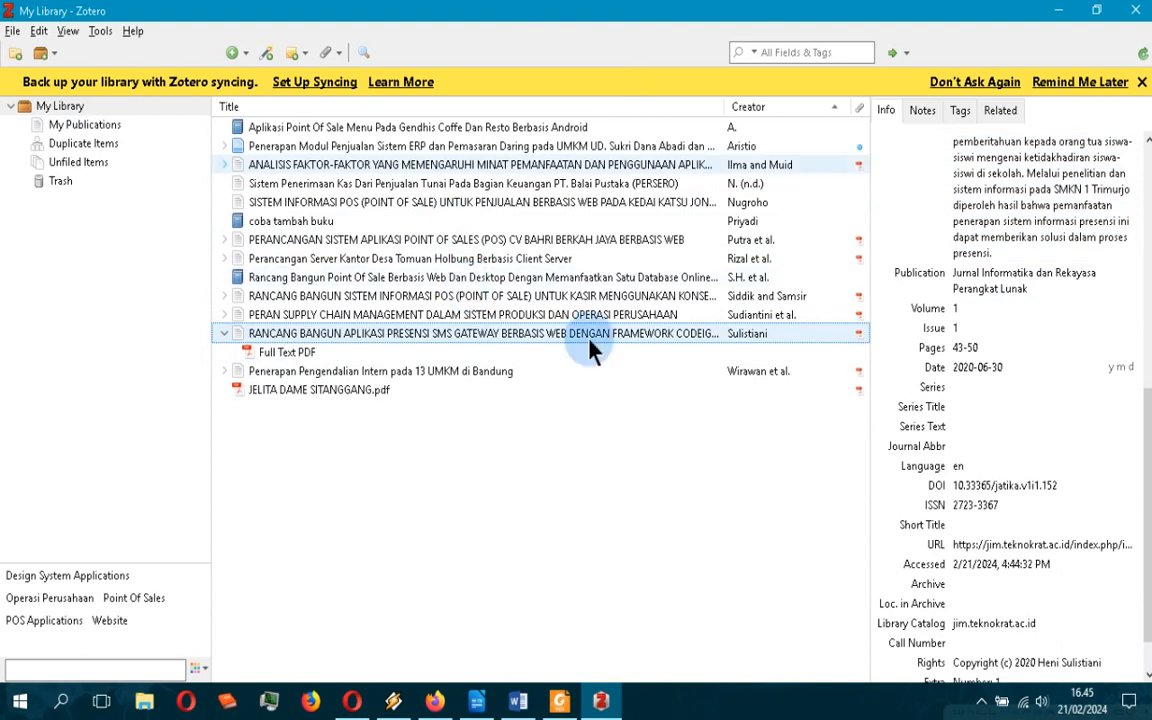
# Switch to the Word document and add a space before the period ending the sentence "...web dinamis adalah HTML" for a citation.
pyautogui.click(518, 702)
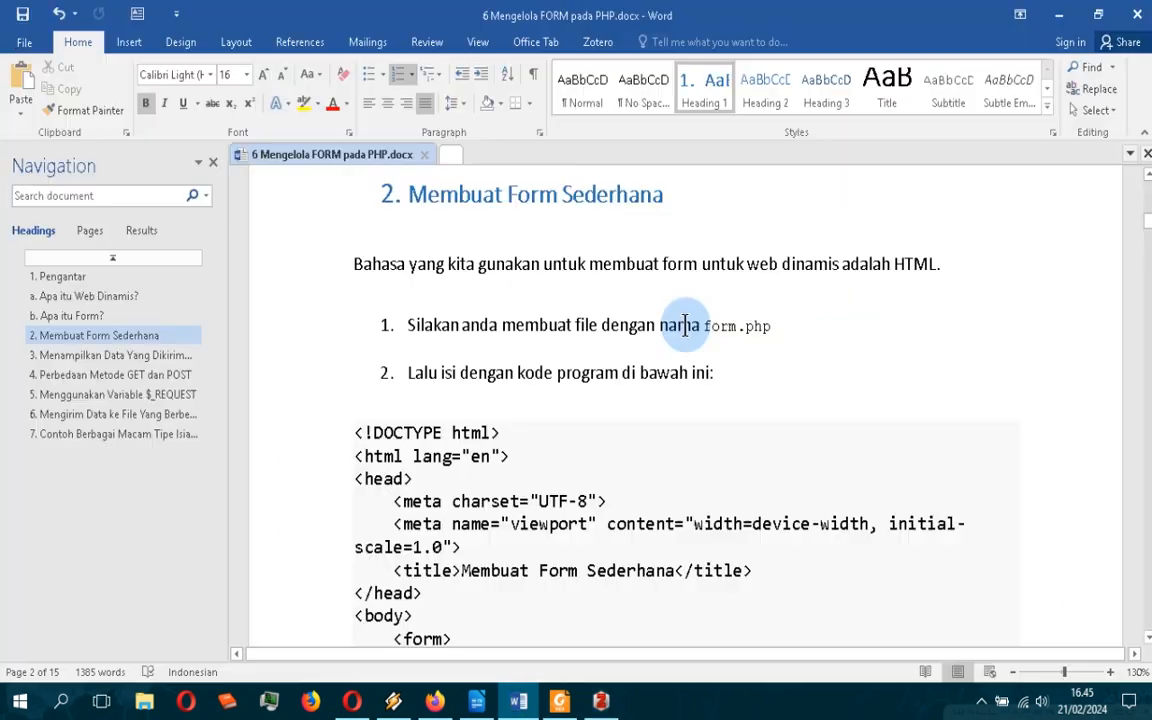
pyautogui.scroll(-2, 687, 323)
pyautogui.scroll(2, 689, 321)
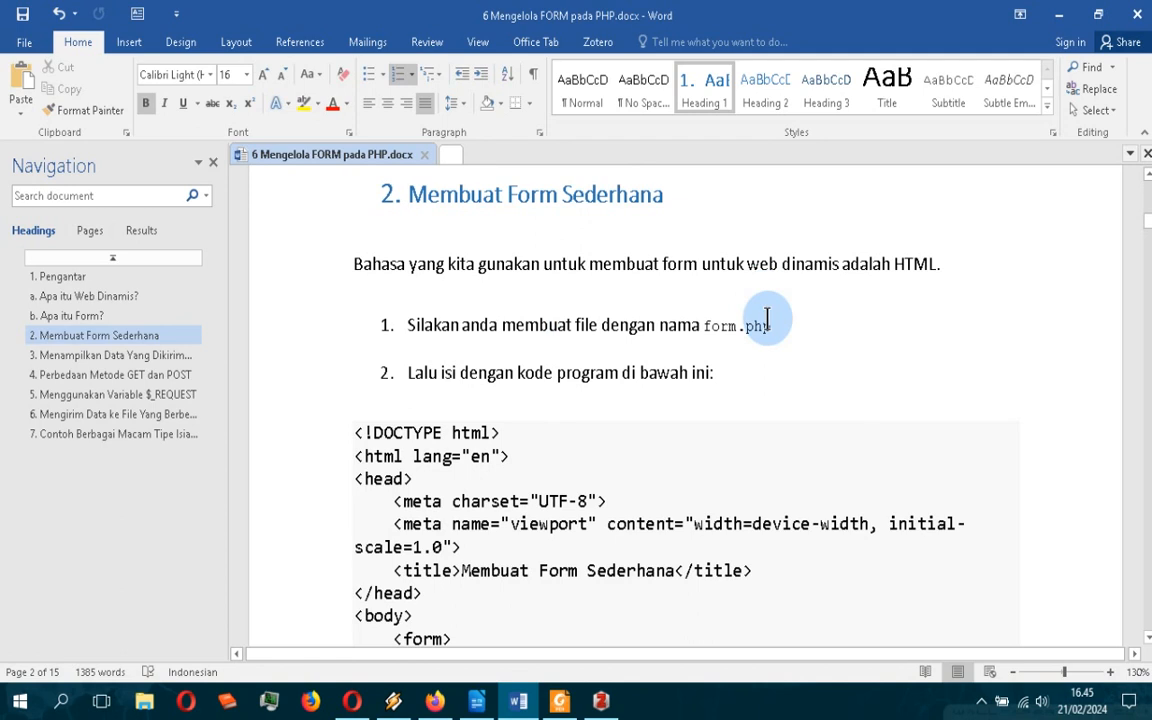
pyautogui.click(939, 263)
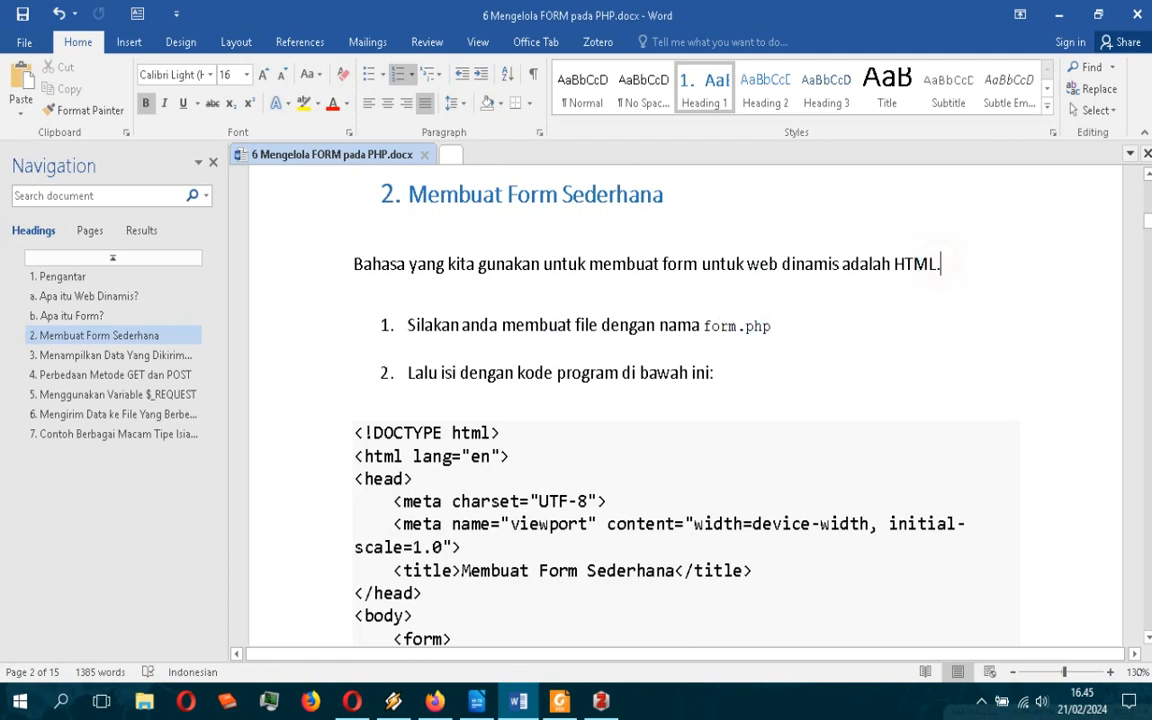
pyautogui.press('BackSpace')
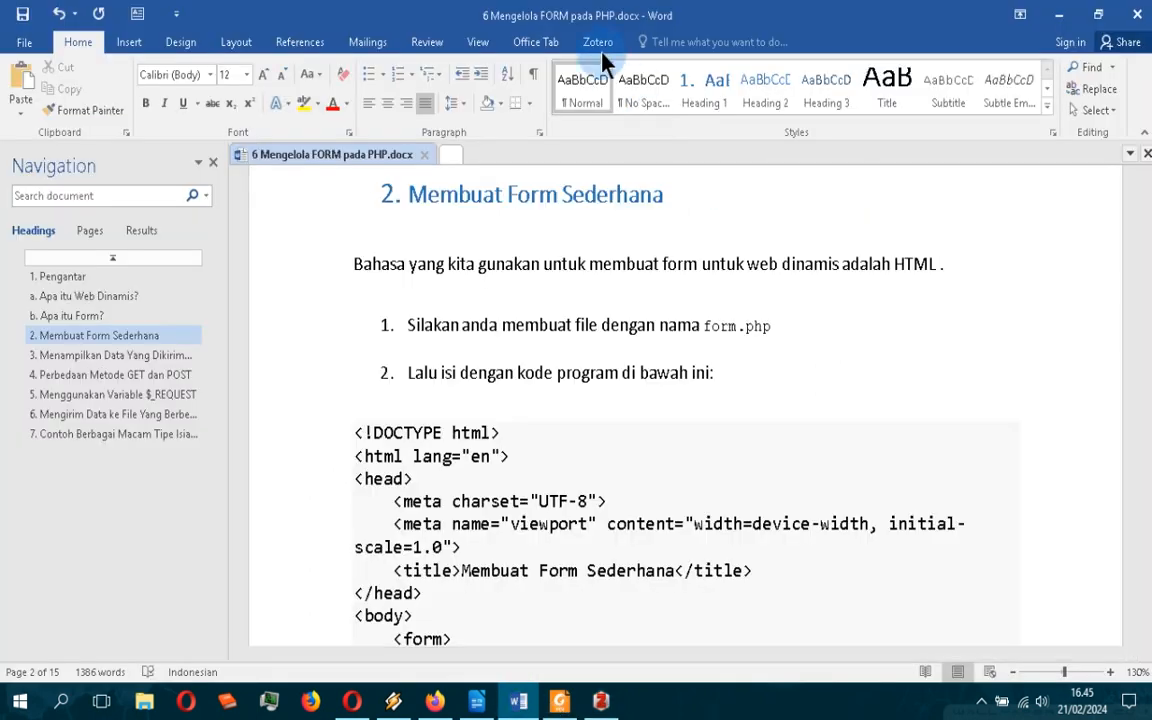
# Start a Zotero citation after "HTML" and set the document's citation style to American Psychological Association (APA) 7th edition.
pyautogui.click(600, 48)
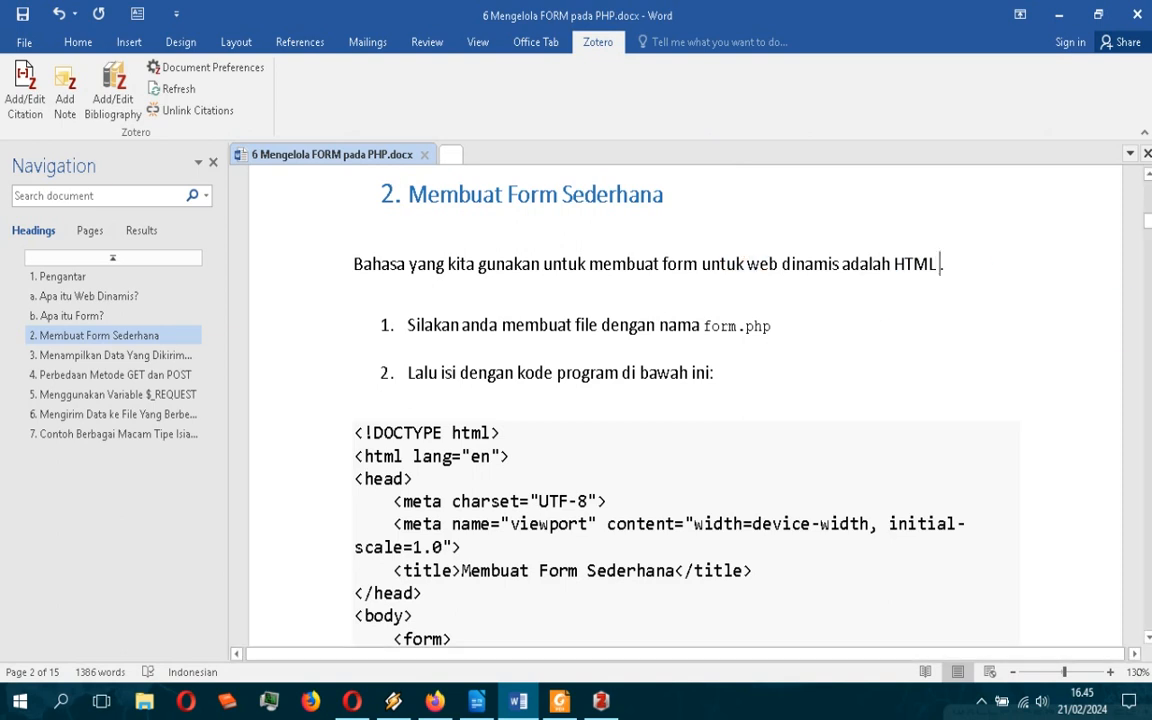
pyautogui.click(25, 92)
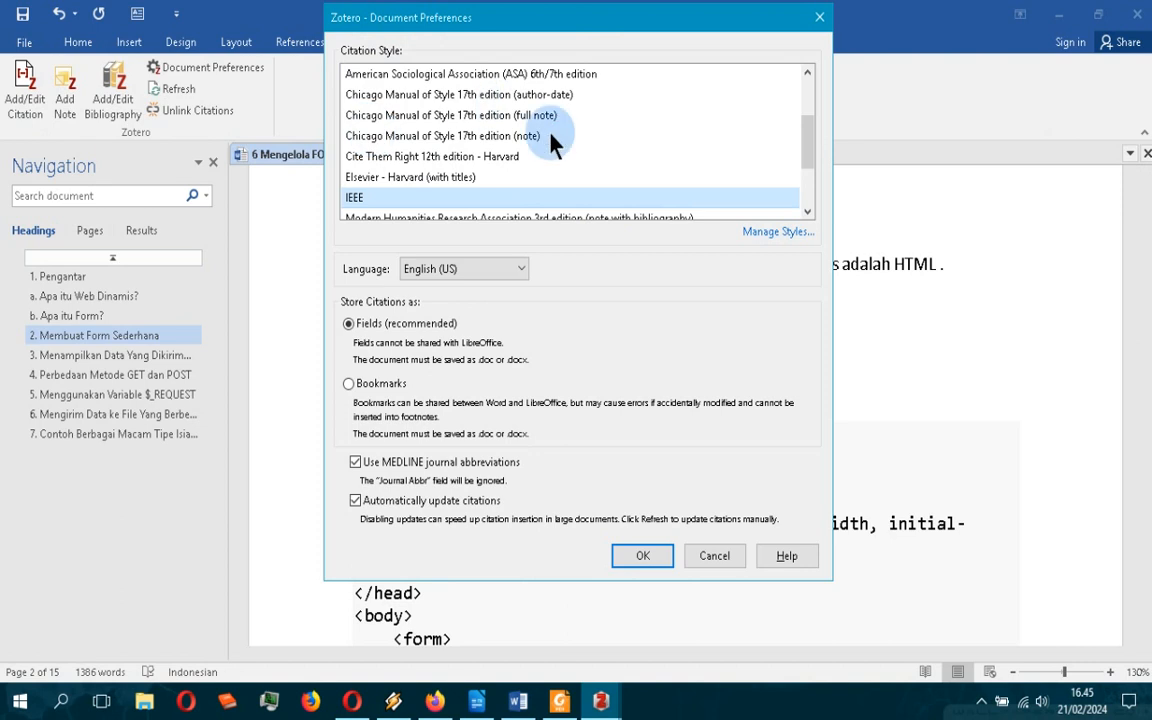
pyautogui.scroll(2, 581, 122)
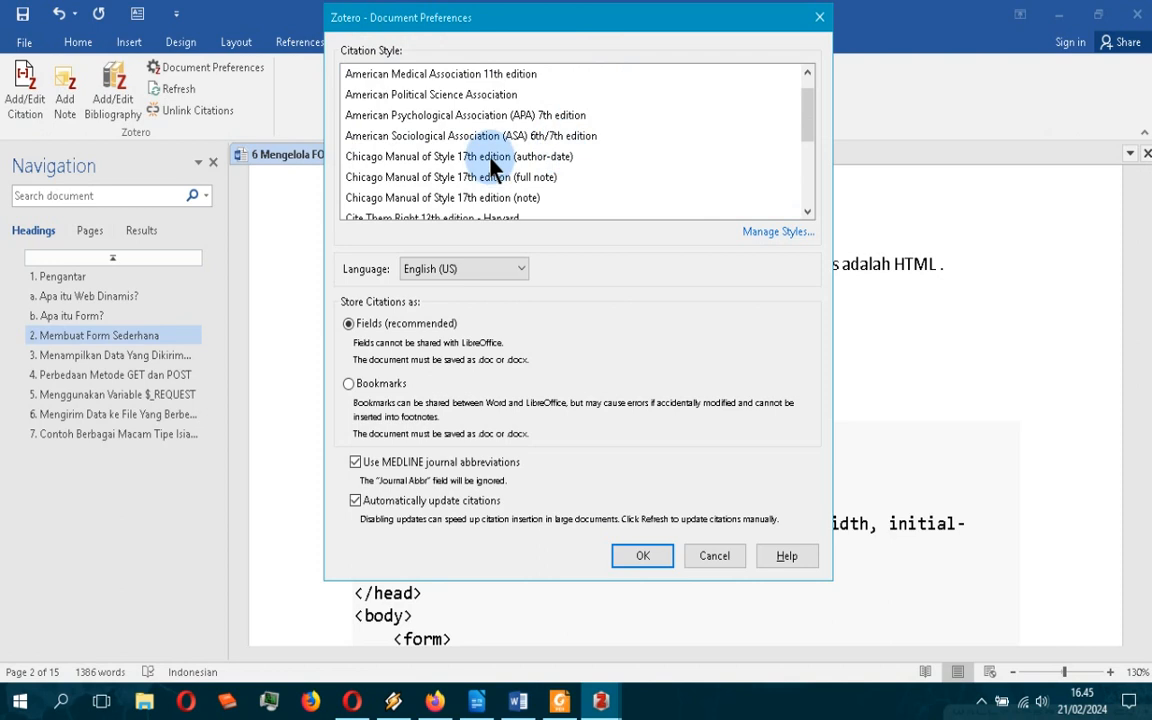
pyautogui.click(424, 117)
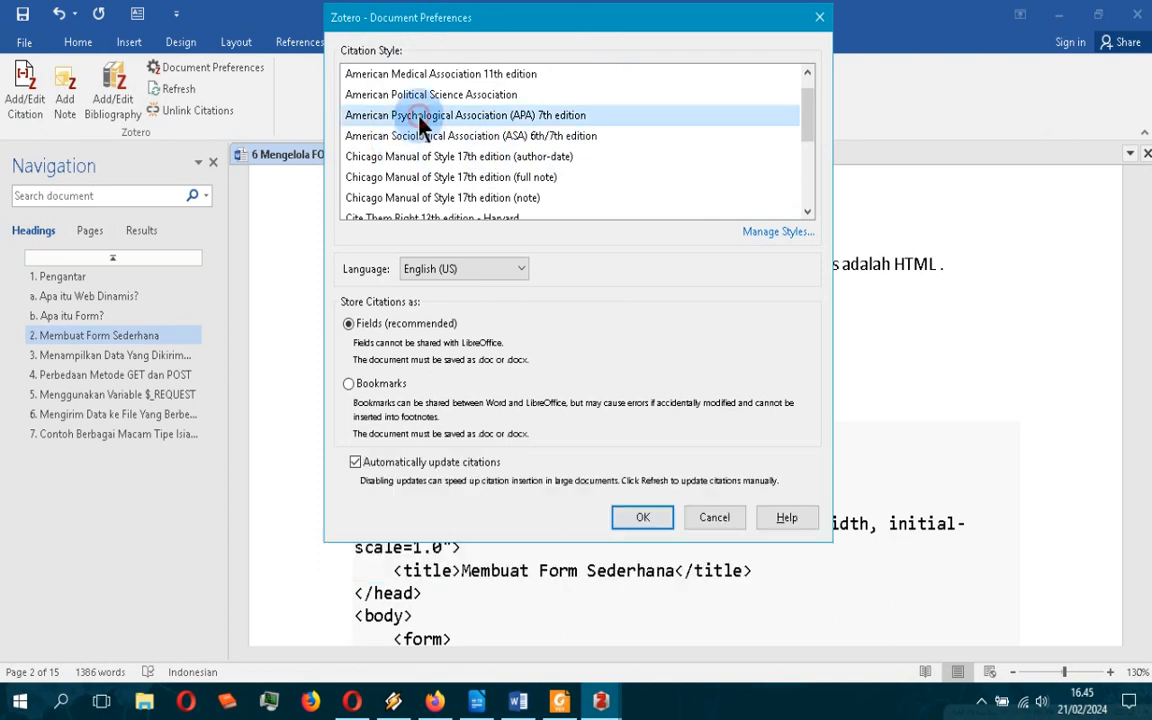
pyautogui.click(645, 519)
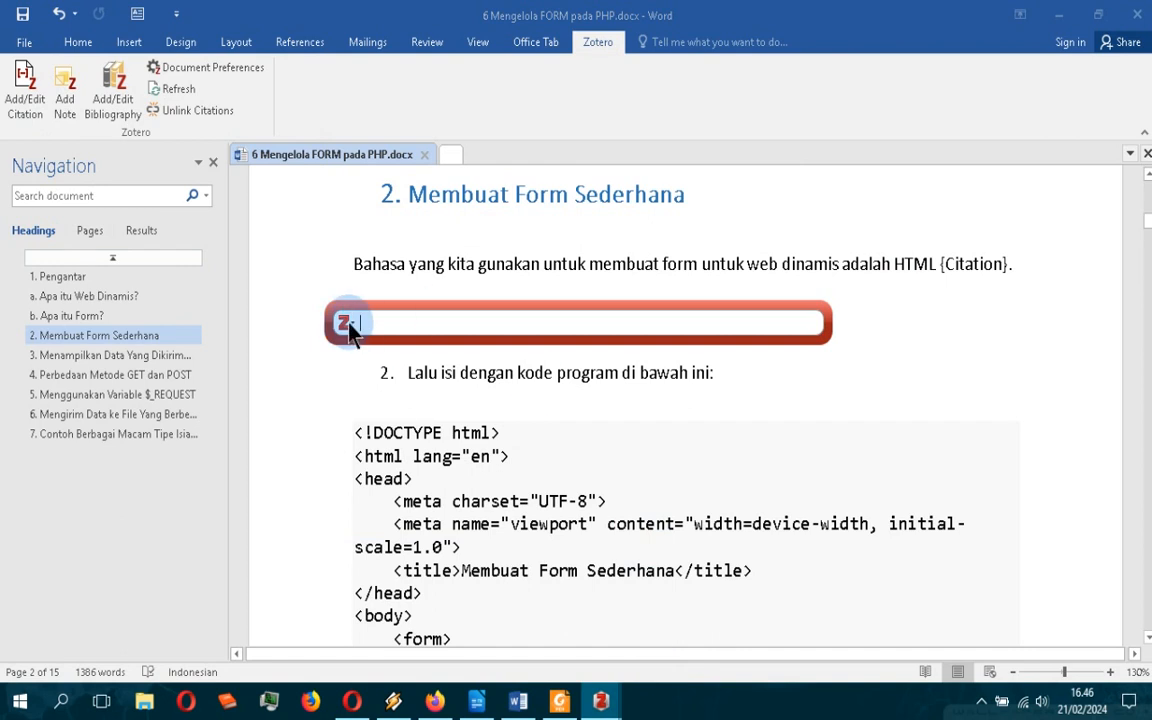
# Cite the "Rancang Bangun Aplikasi Presensi" article after "HTML", picking it from the library in the classic citation view.
pyautogui.click(346, 324)
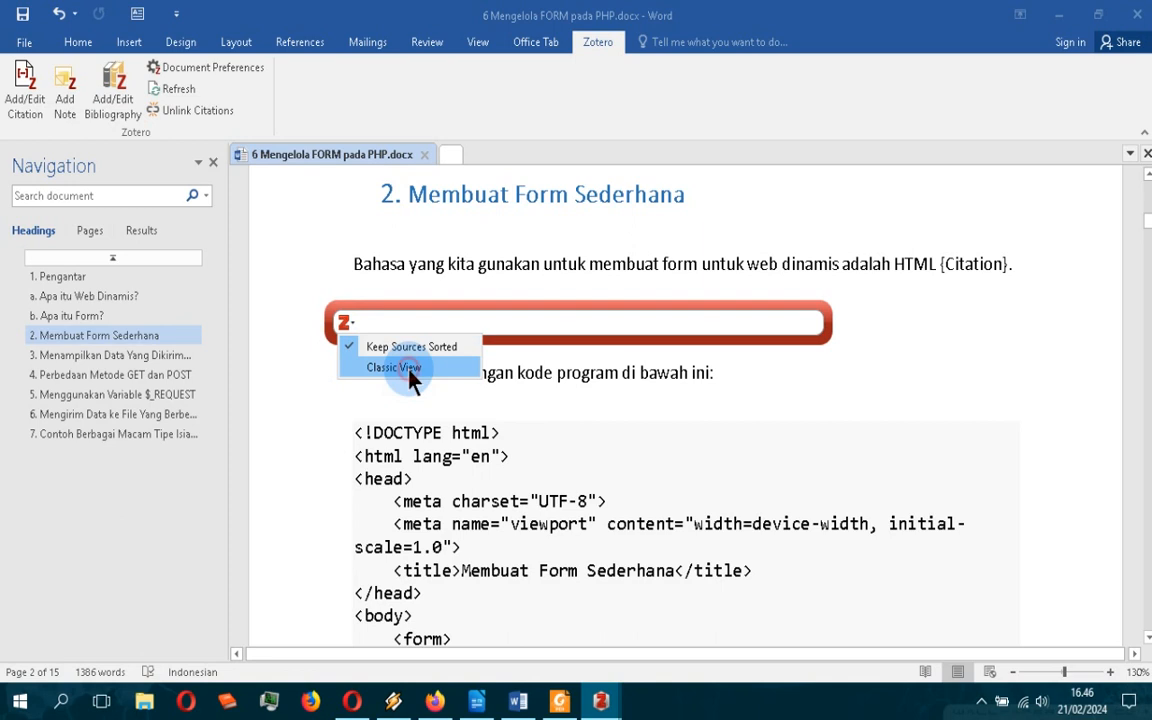
pyautogui.click(410, 370)
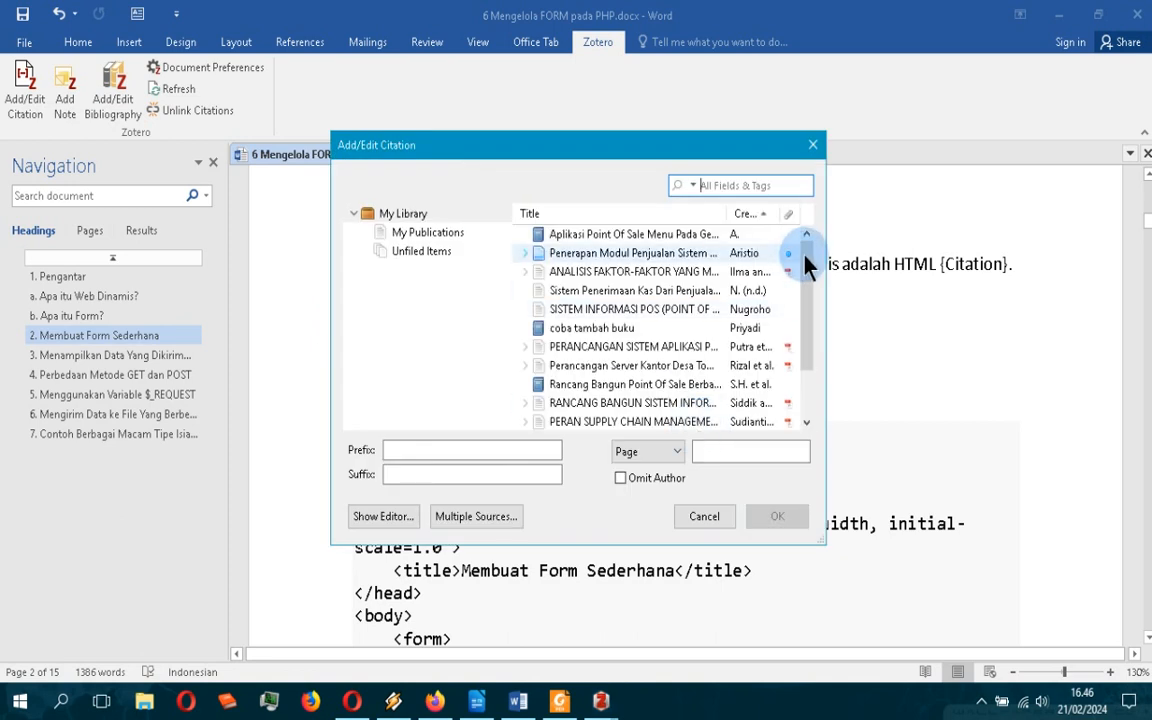
pyautogui.moveTo(805, 257); pyautogui.dragTo(805, 381)
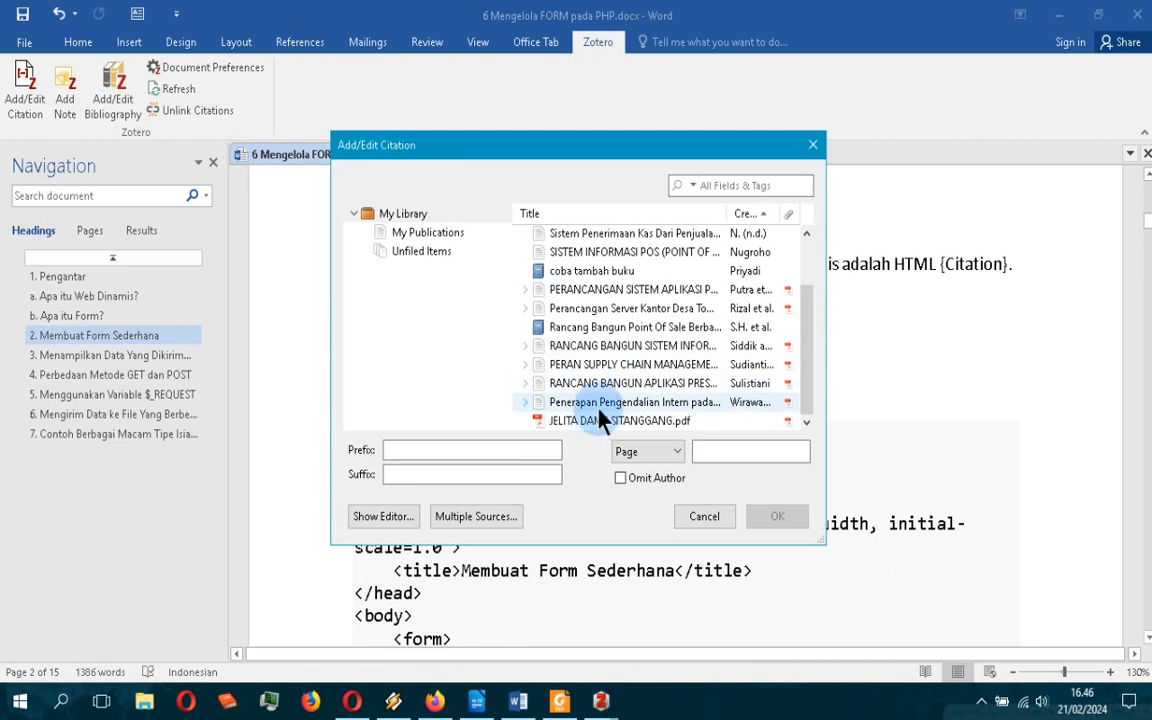
pyautogui.click(594, 384)
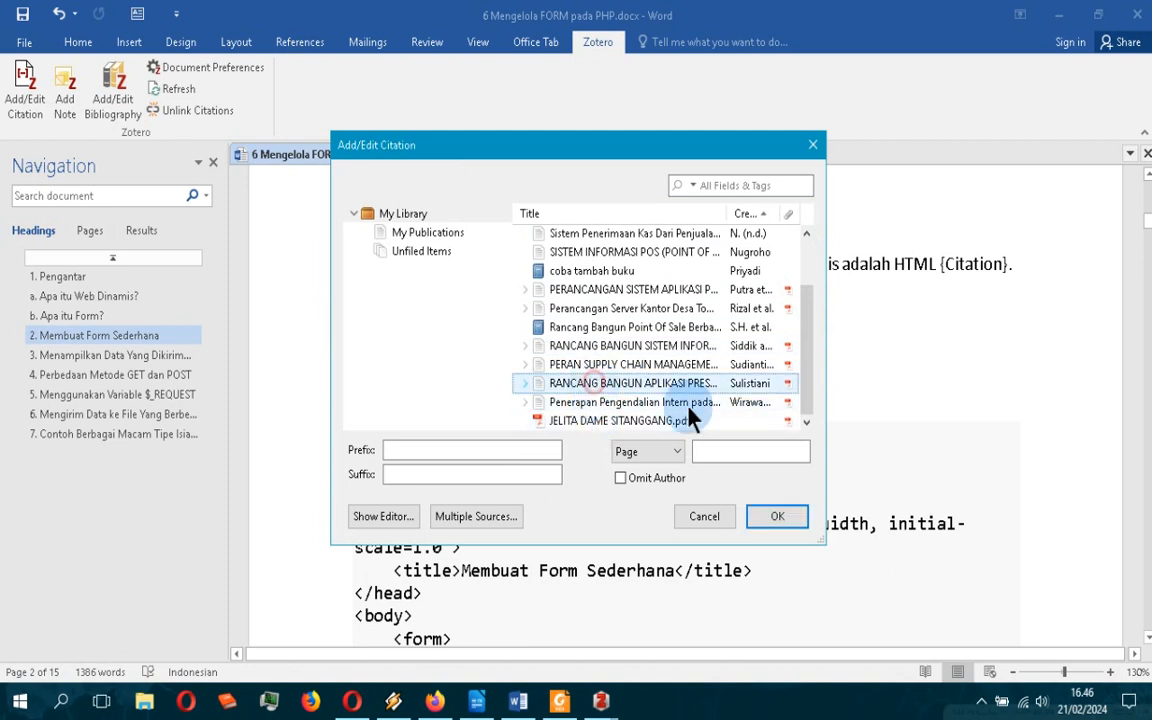
pyautogui.click(779, 522)
pyautogui.click(384, 318)
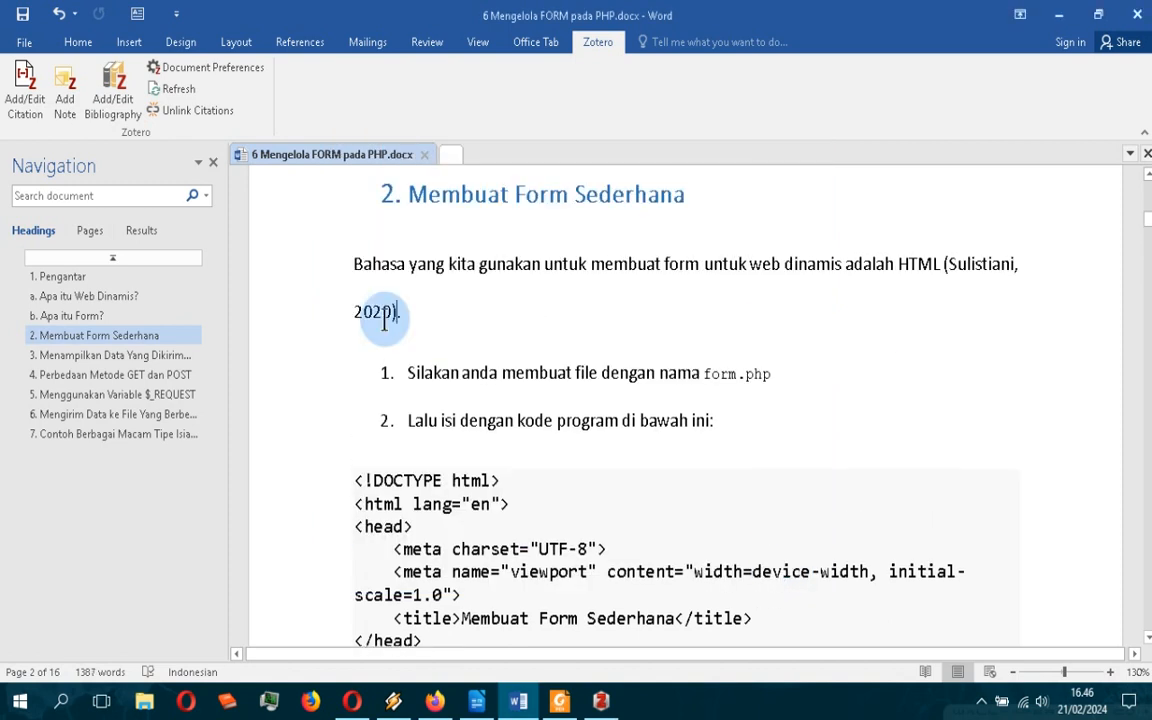
# Start a Zotero citation after "bawah ini" in list item 2 and check the library for the title of the book to cite.
pyautogui.scroll(-2, 775, 352)
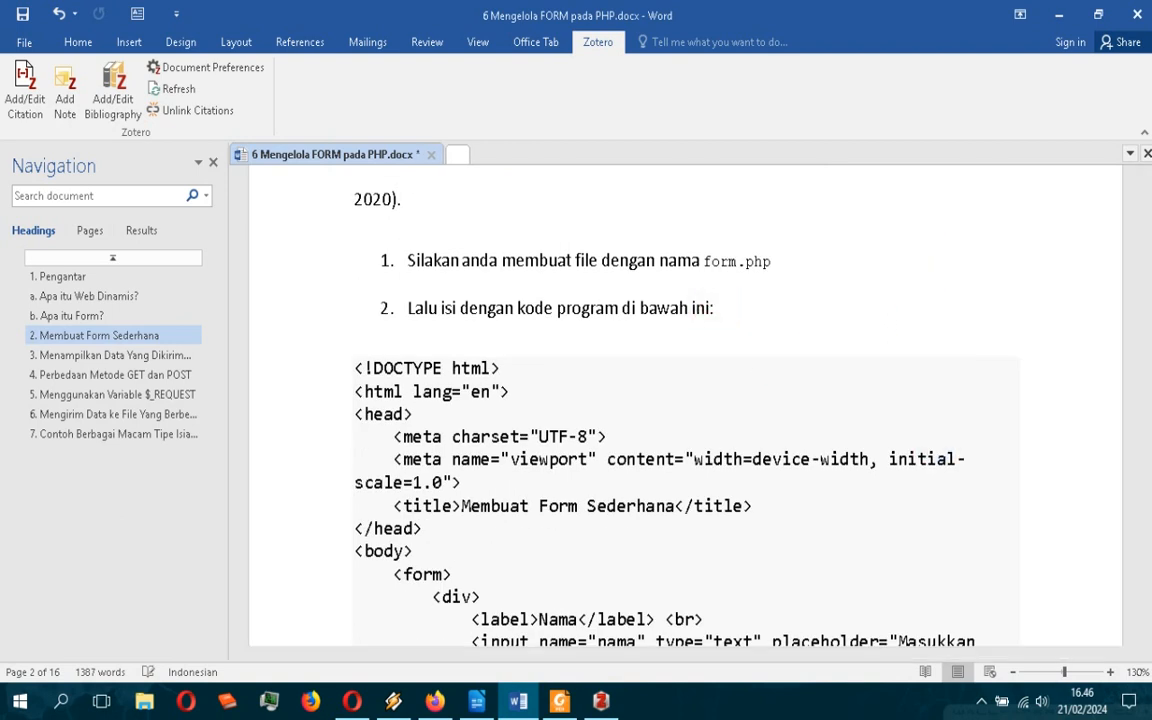
pyautogui.click(23, 88)
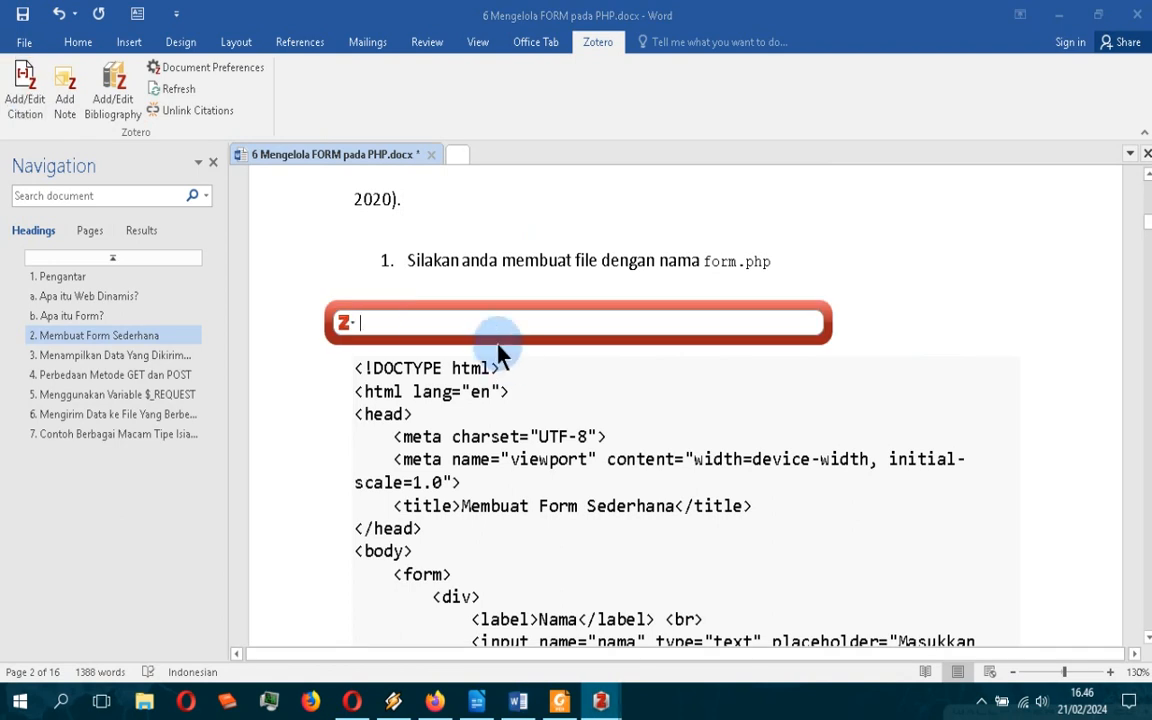
pyautogui.click(346, 323)
pyautogui.click(551, 321)
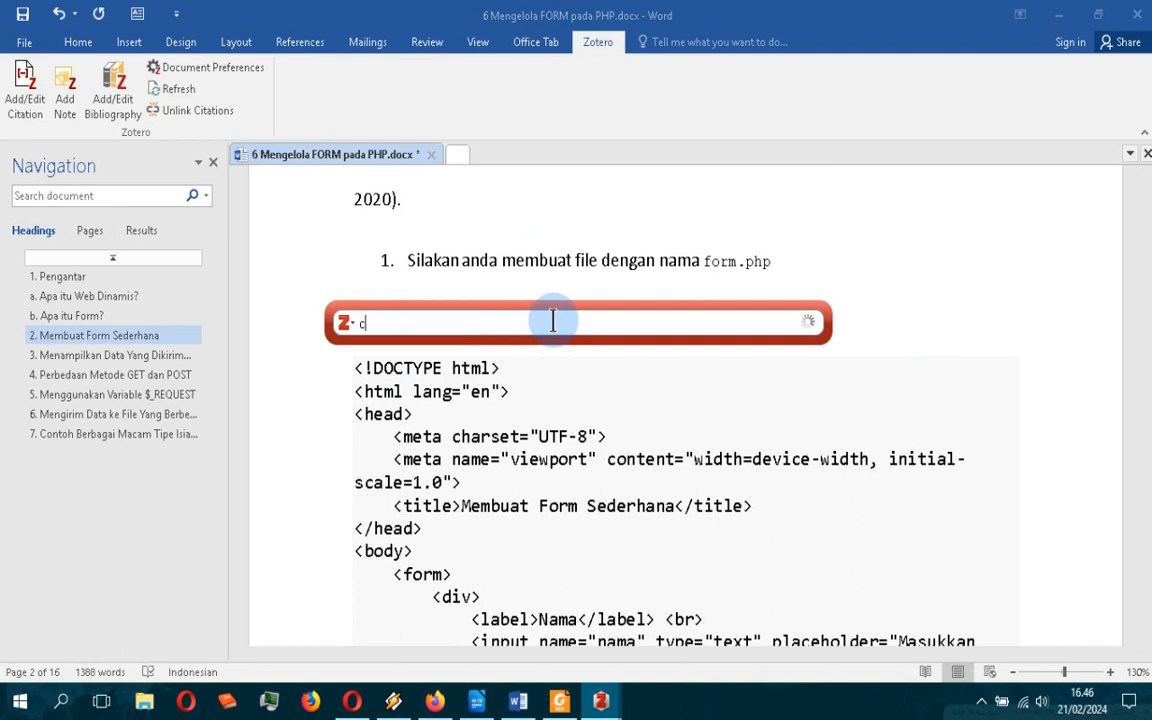
pyautogui.moveTo(622, 700)
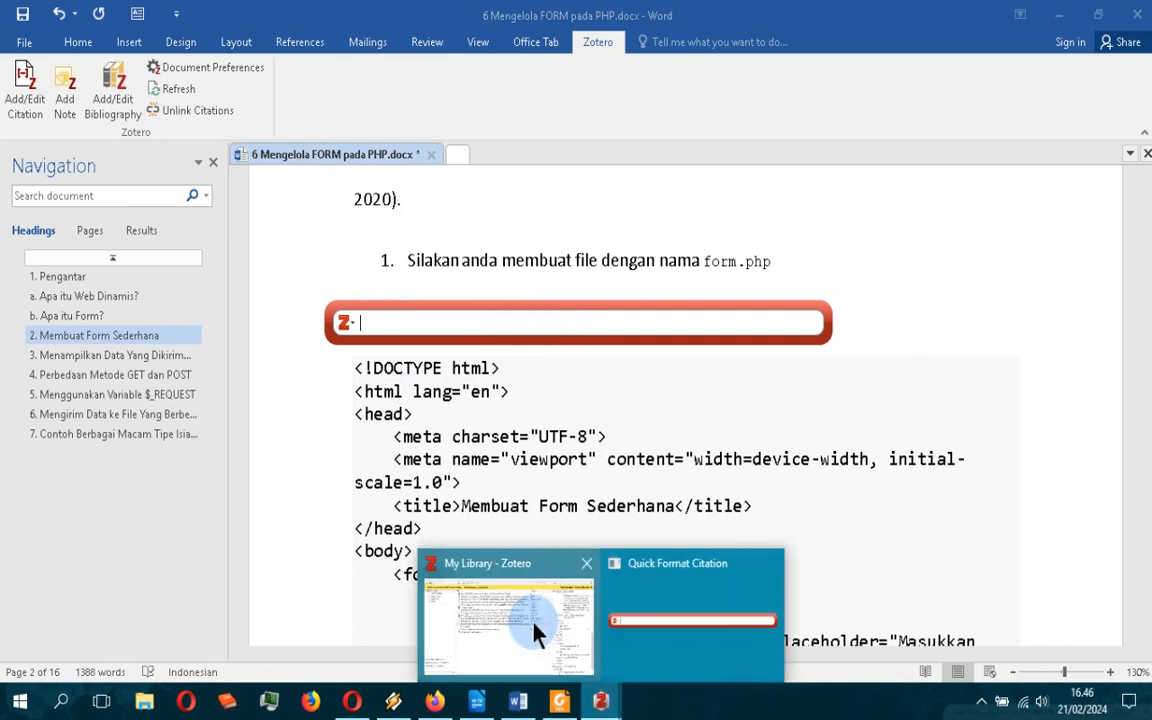
pyautogui.click(532, 633)
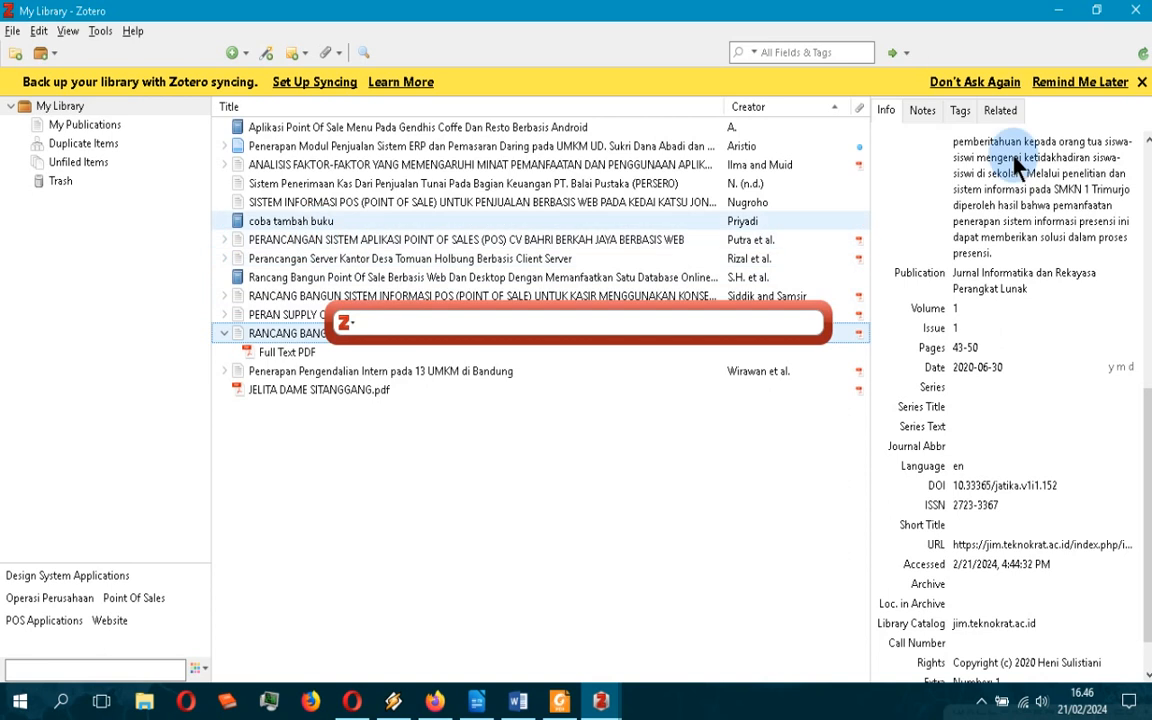
pyautogui.click(1057, 14)
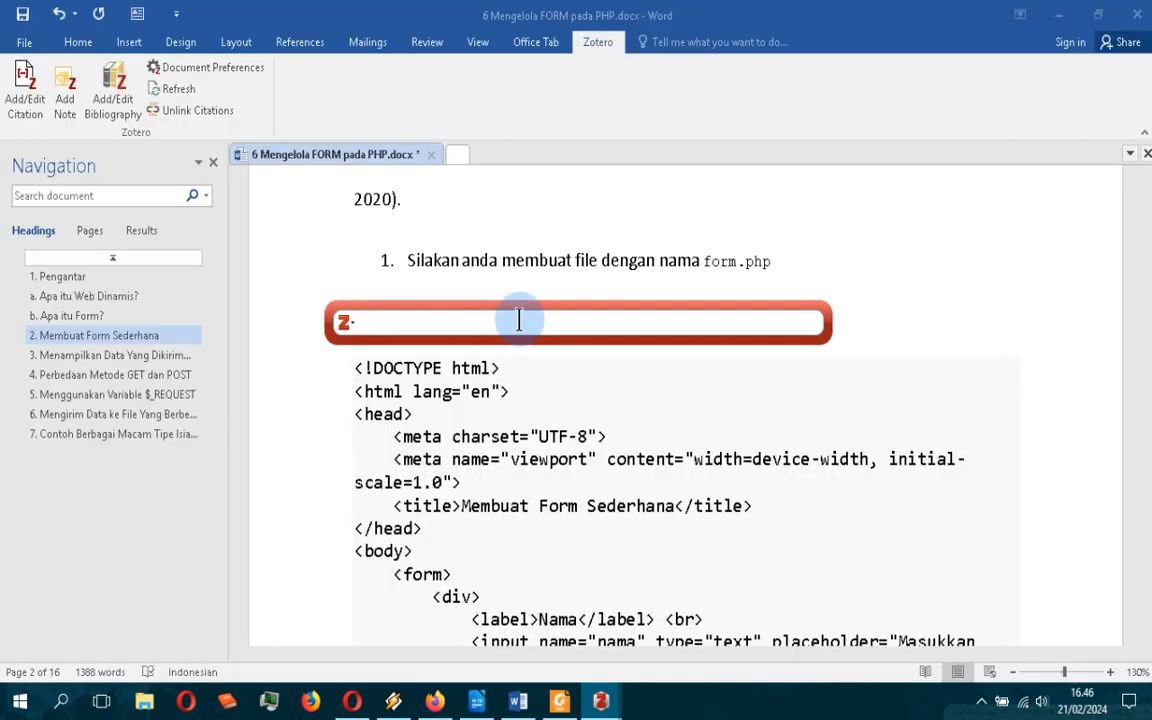
# Search the citation bar for "coba" and insert the citation for the book "coba tambah buku".
pyautogui.click(518, 320)
pyautogui.write('coba')
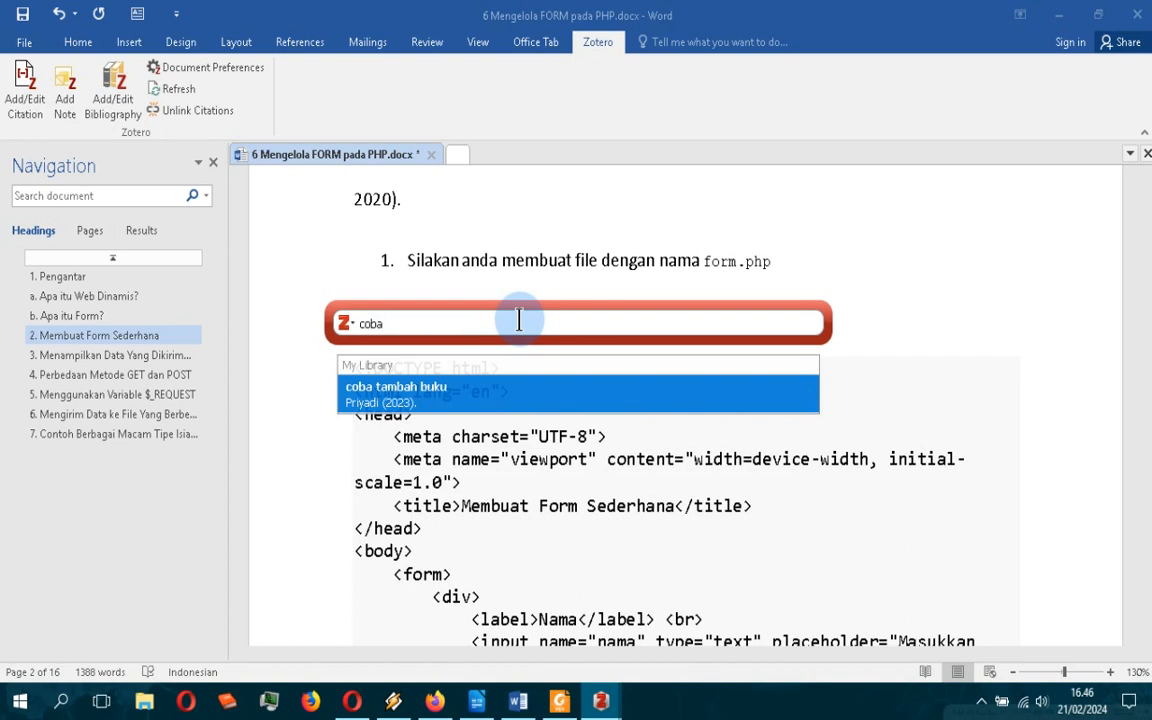
pyautogui.click(420, 389)
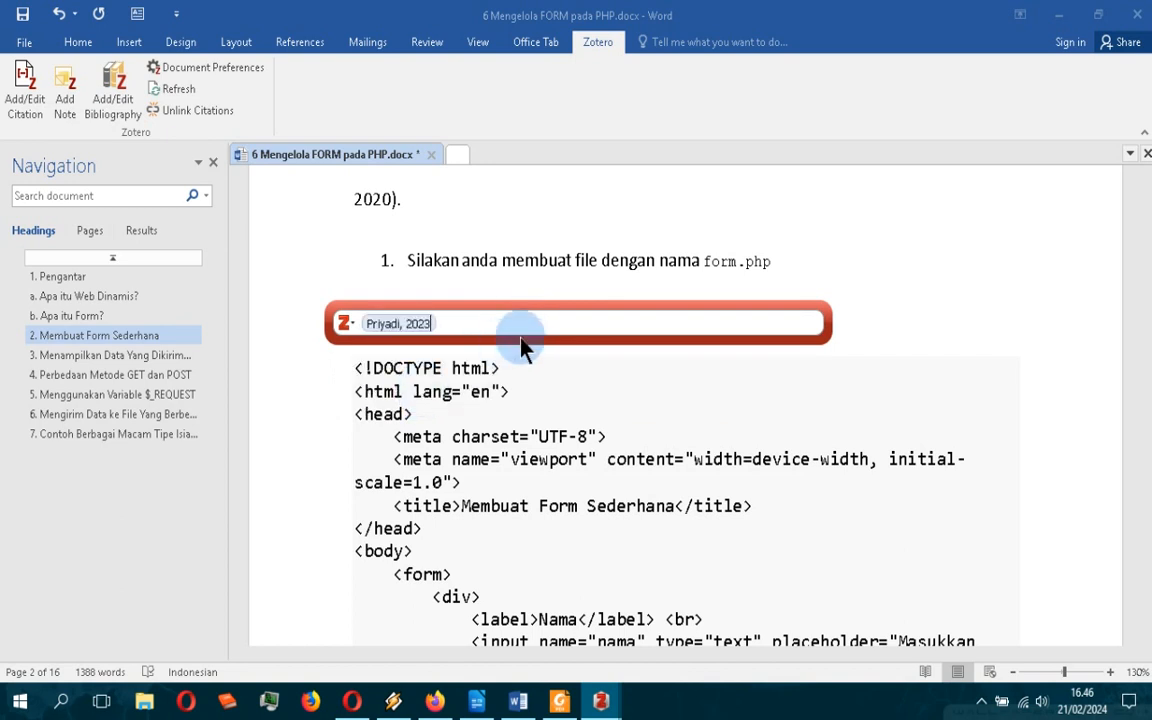
pyautogui.press('Return')
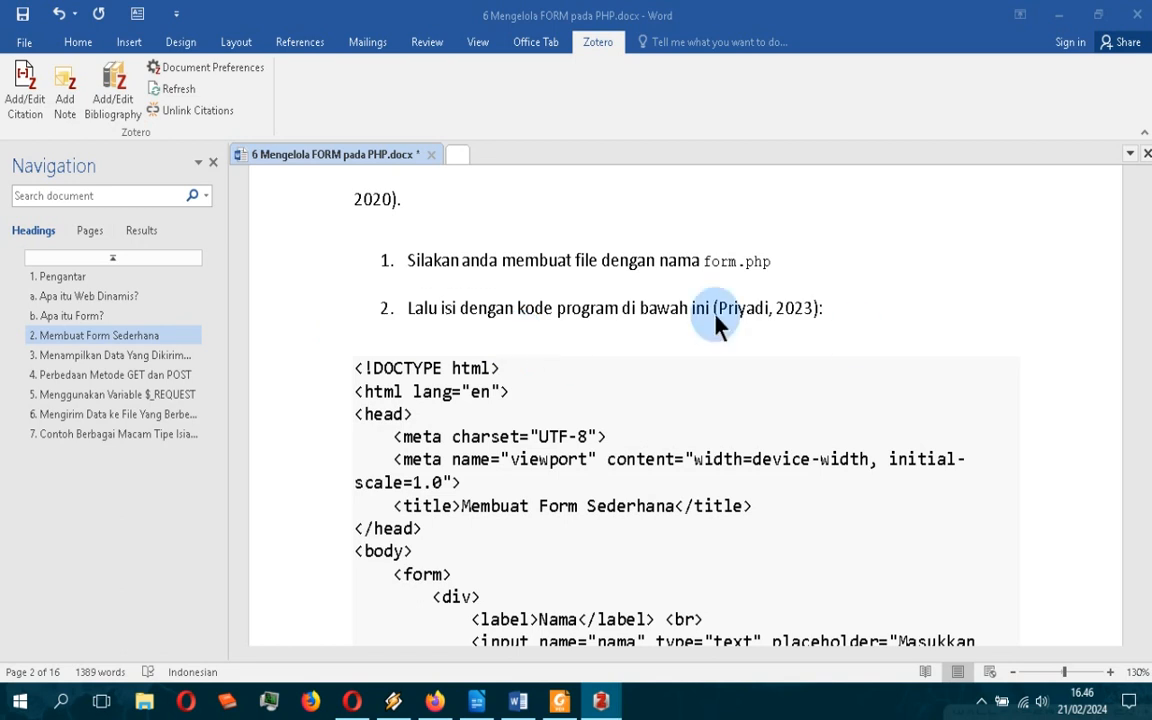
# Add an empty left-aligned paragraph below "TRIMAKASIH" on the document's last page.
pyautogui.scroll(1, 770, 335)
pyautogui.scroll(2, 772, 335)
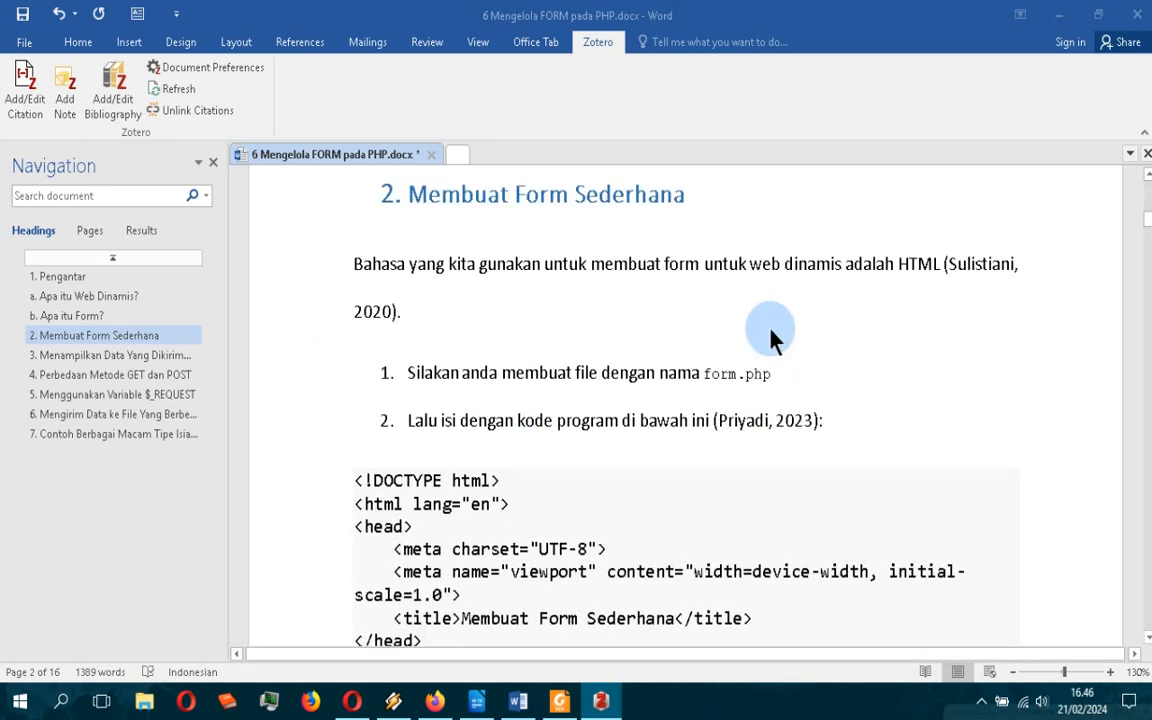
pyautogui.scroll(3, 660, 440)
pyautogui.scroll(-3, 446, 330)
pyautogui.moveTo(1147, 218); pyautogui.dragTo(568, 447)
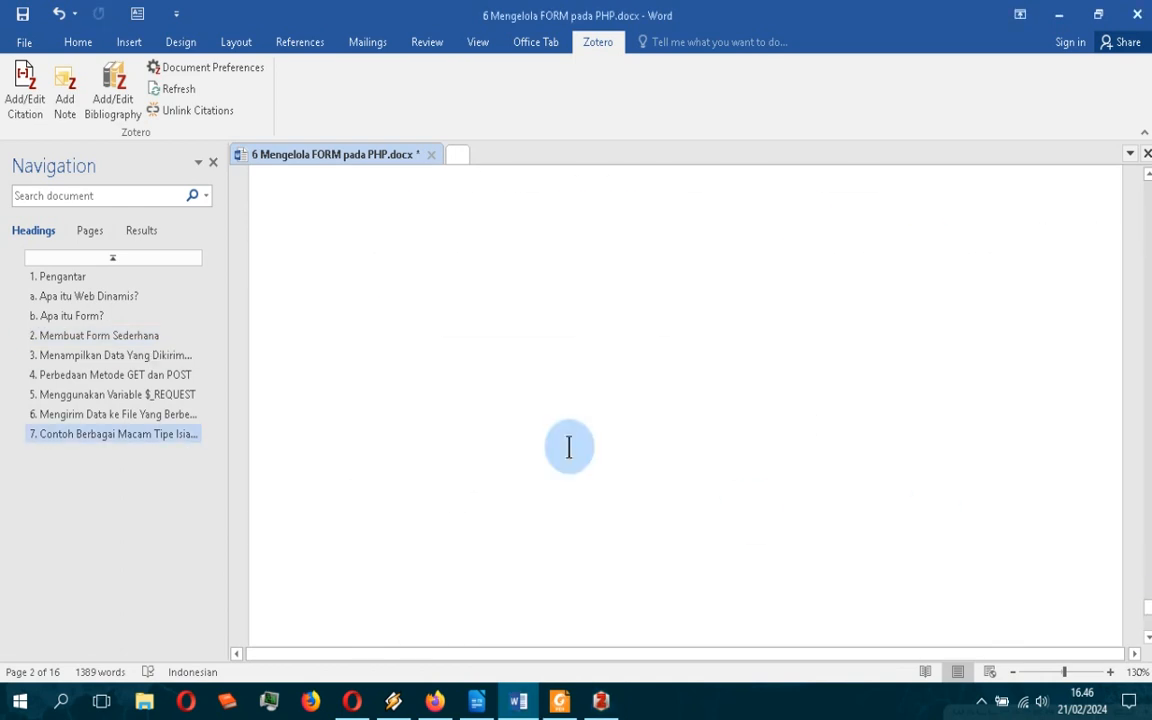
pyautogui.scroll(2, 568, 445)
pyautogui.scroll(3, 600, 458)
pyautogui.scroll(-4, 515, 421)
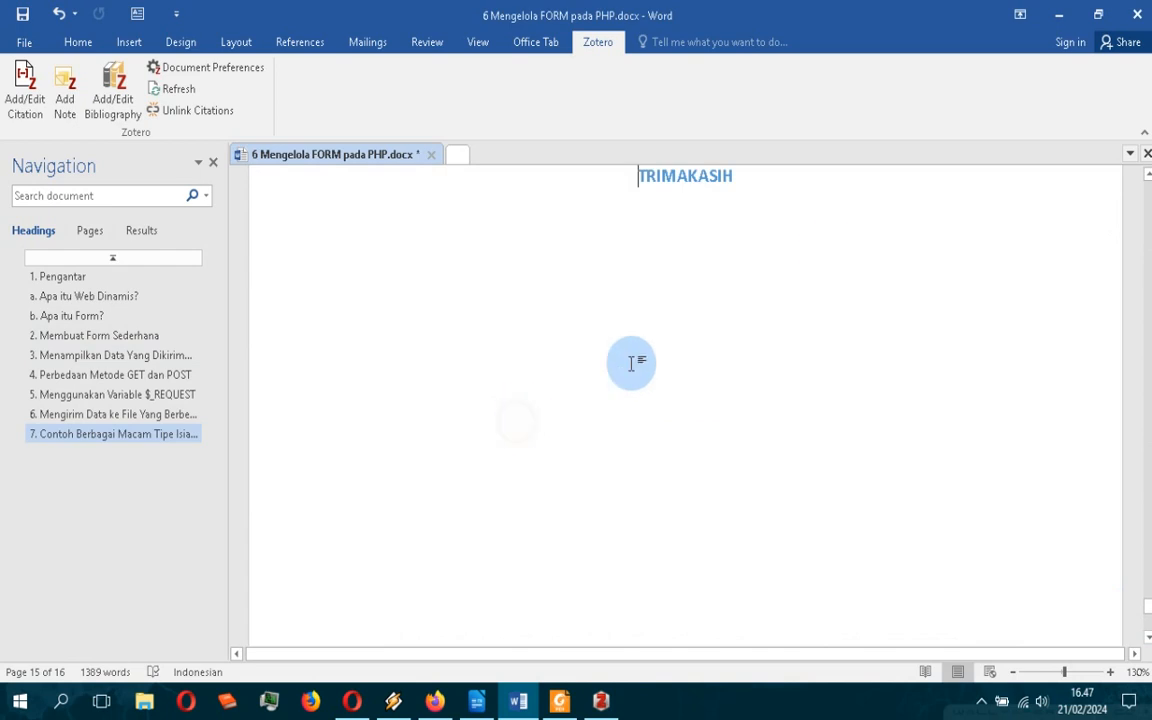
pyautogui.scroll(3, 685, 328)
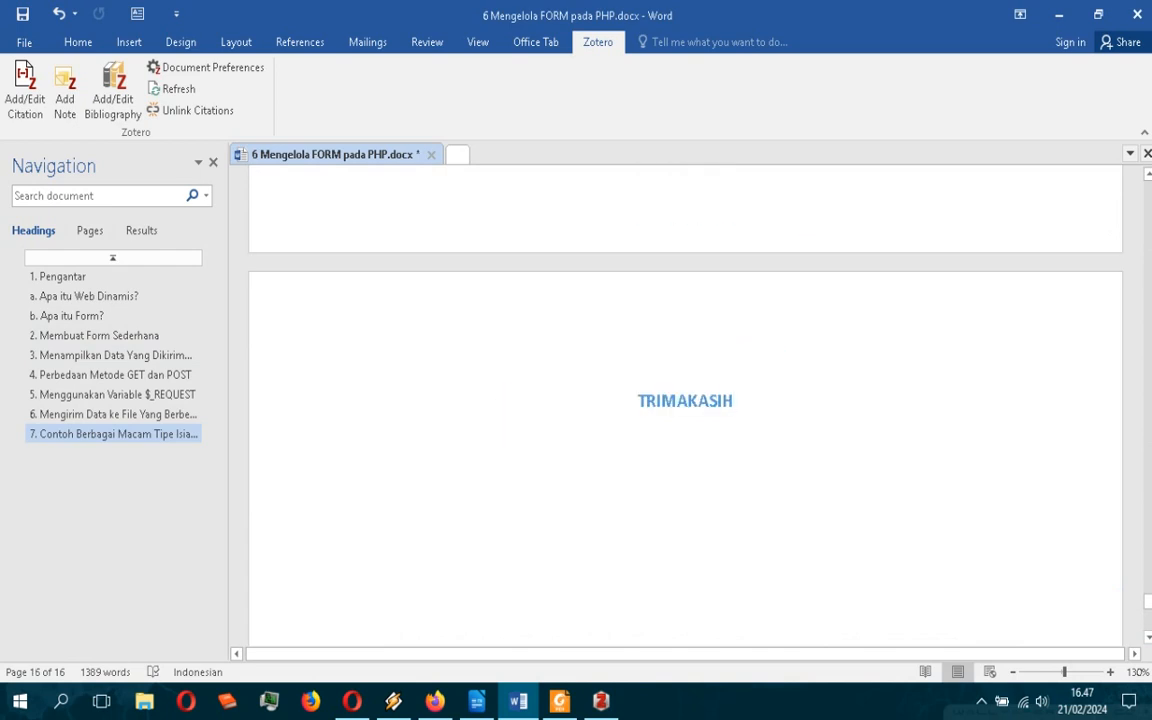
pyautogui.press('Return')
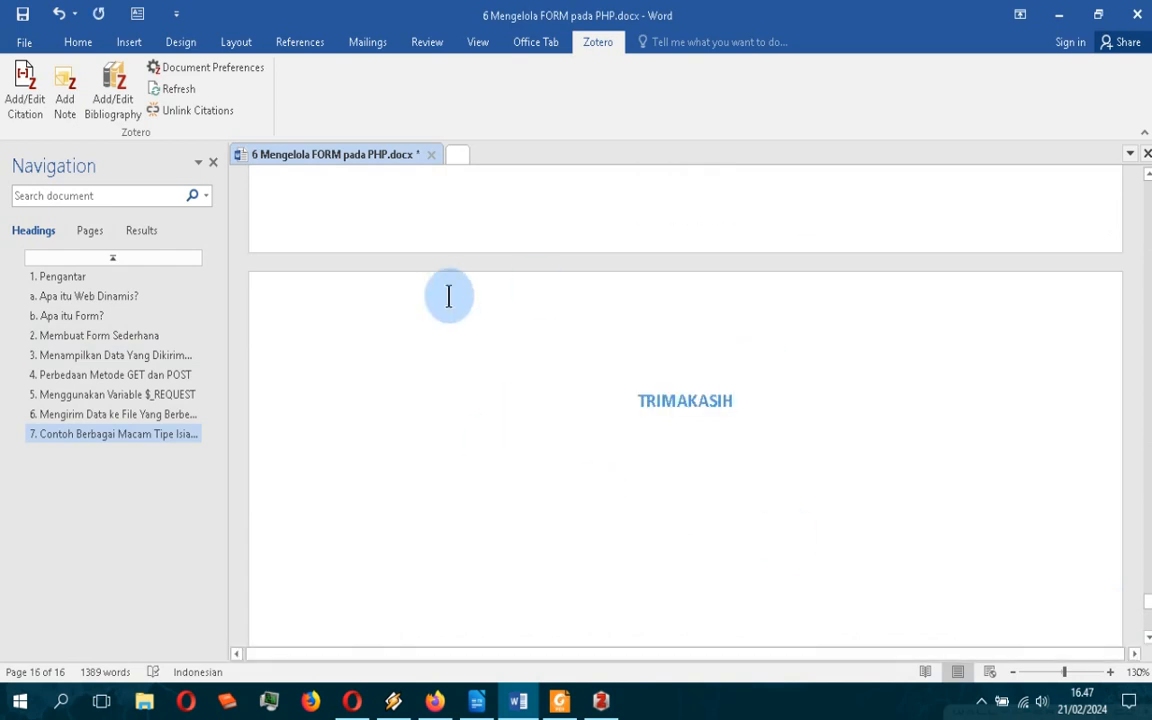
pyautogui.click(72, 45)
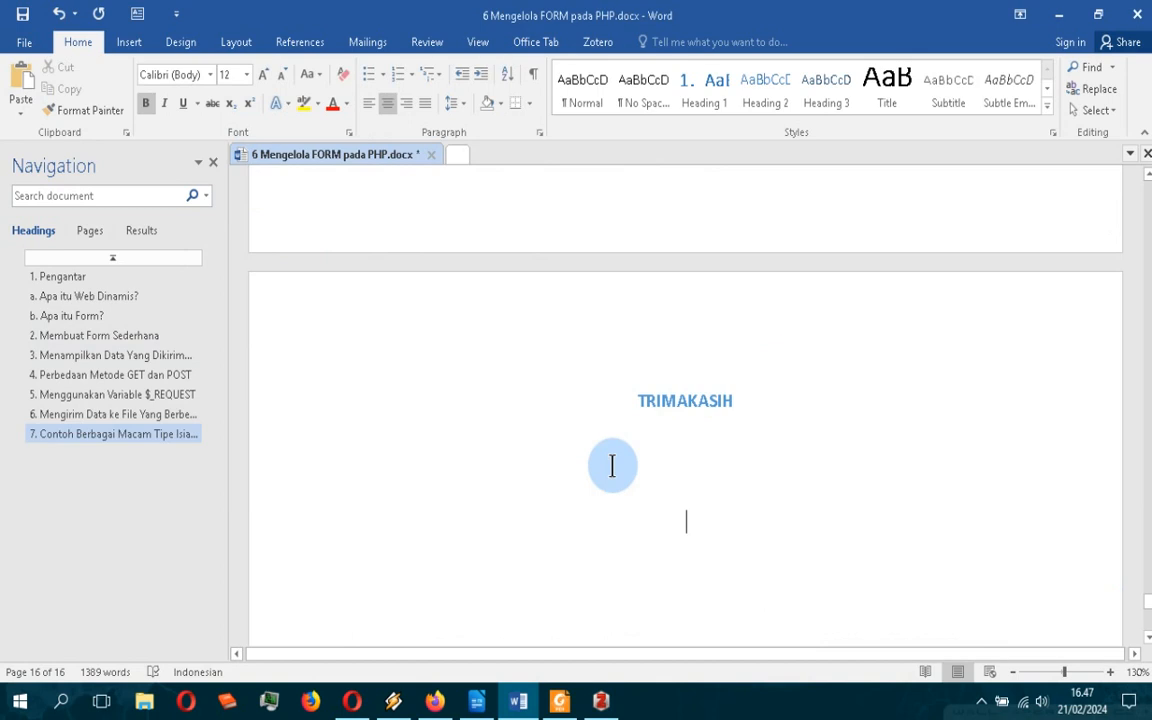
pyautogui.click(368, 104)
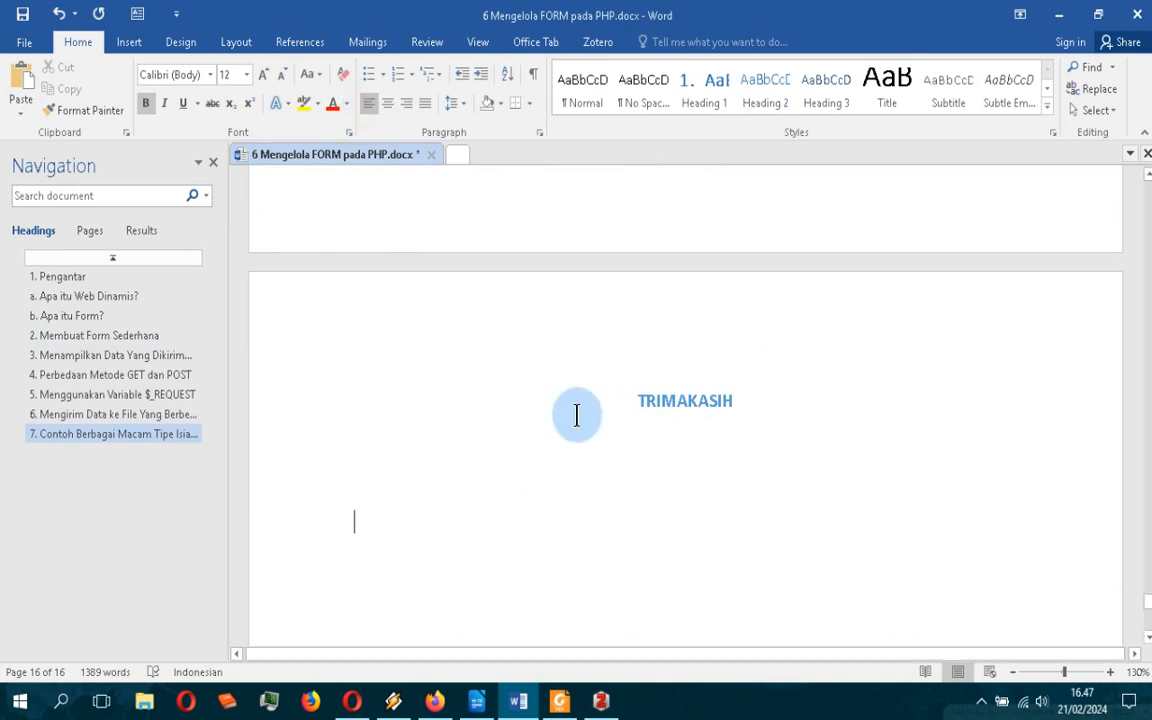
# Insert the Zotero bibliography below "TRIMAKASIH" and review its entries.
pyautogui.click(597, 42)
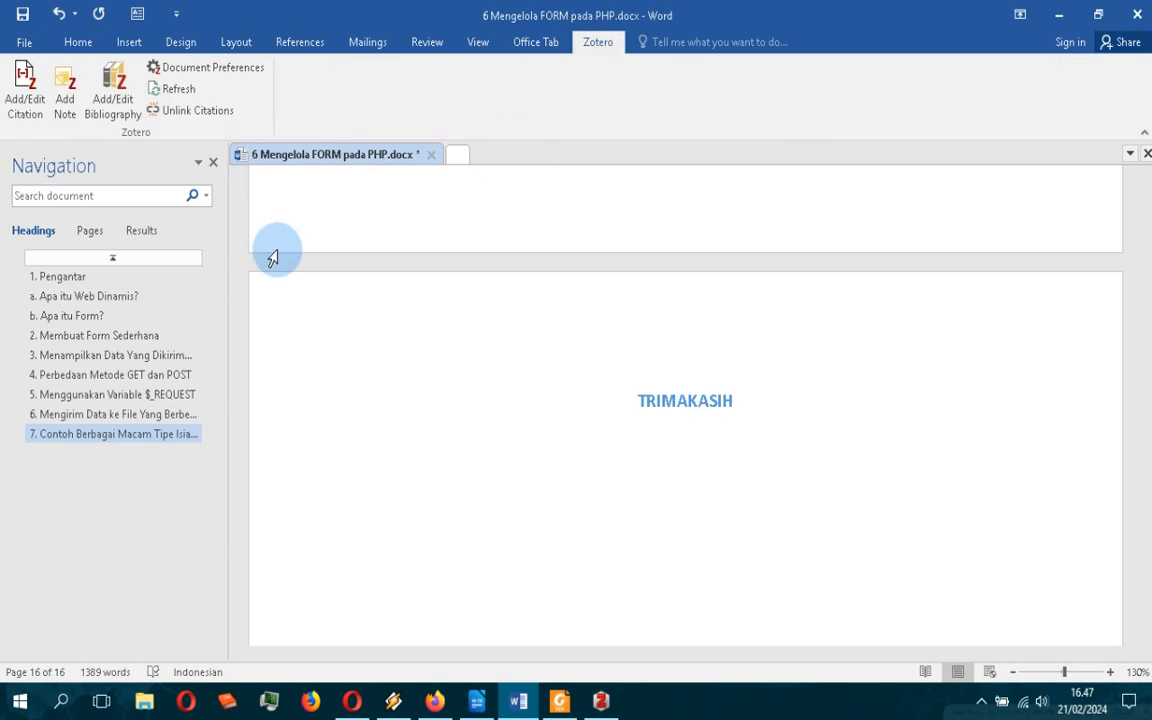
pyautogui.click(111, 124)
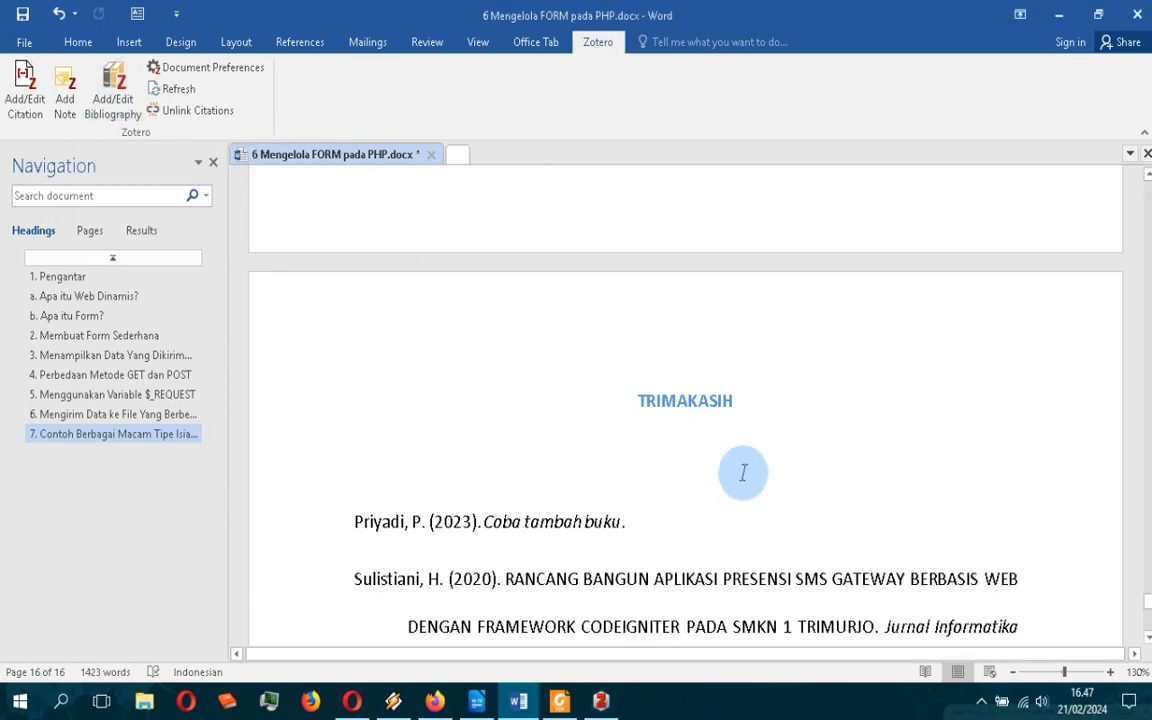
pyautogui.scroll(-5, 743, 473)
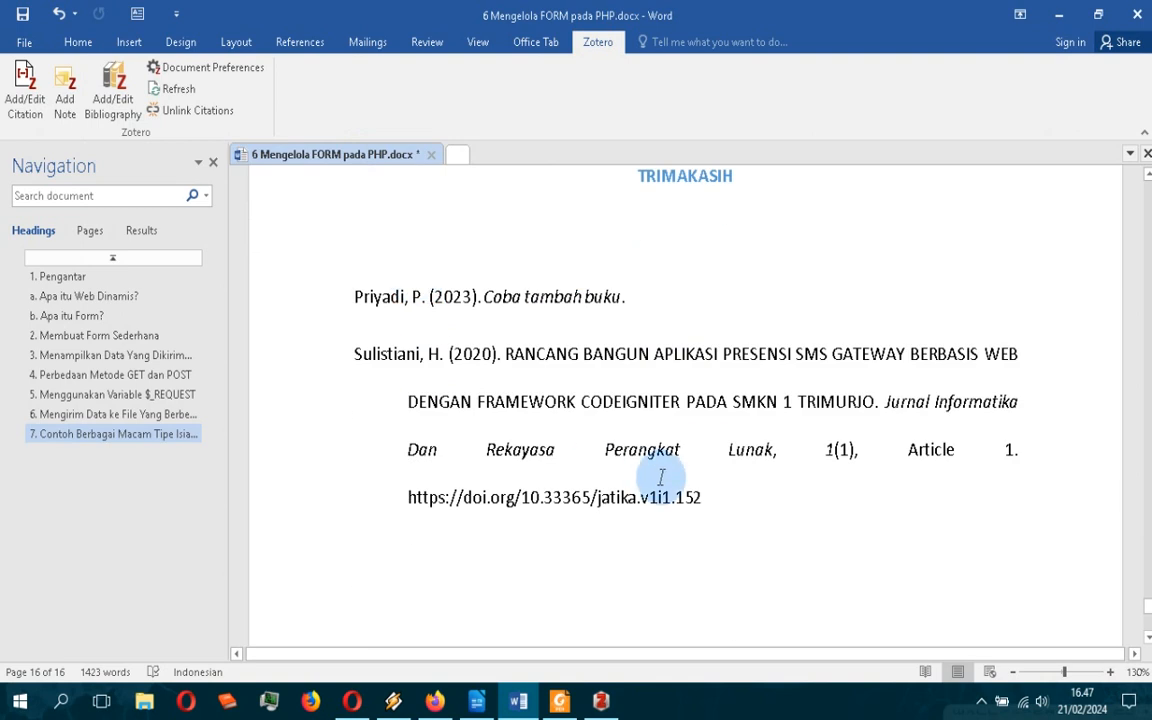
pyautogui.click(673, 400)
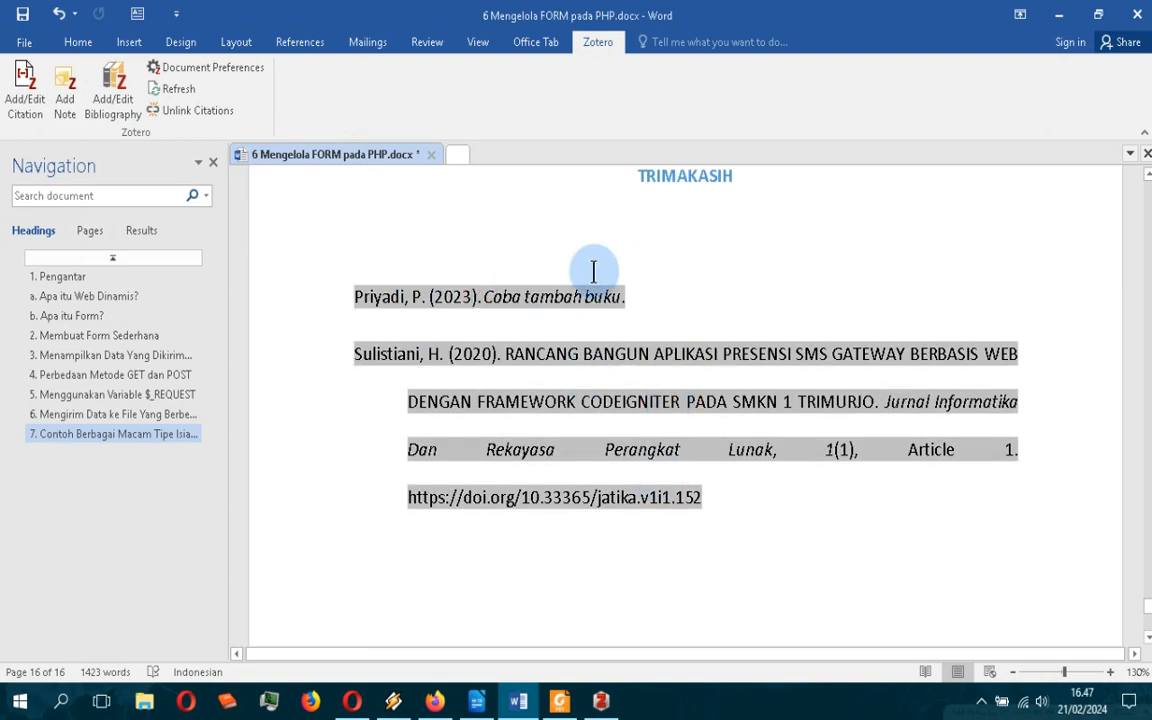
pyautogui.scroll(4, 594, 271)
pyautogui.scroll(-3, 612, 412)
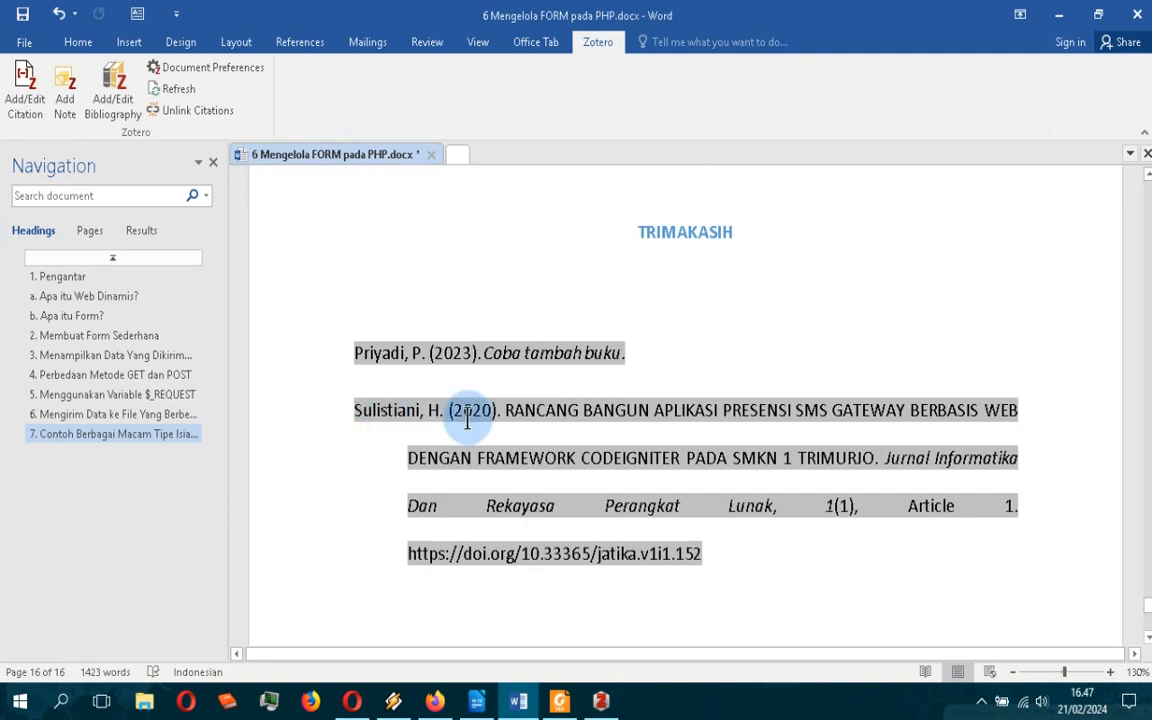
# Change the document's Zotero citation style to IEEE.
pyautogui.click(215, 68)
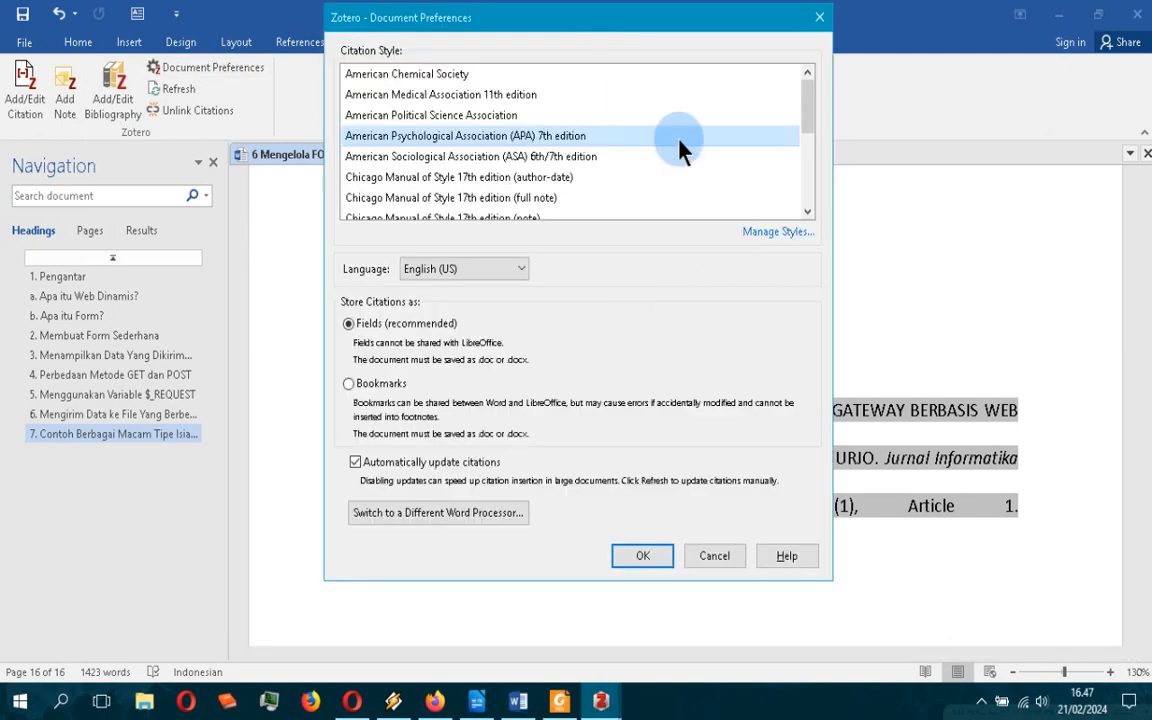
pyautogui.scroll(-2, 668, 170)
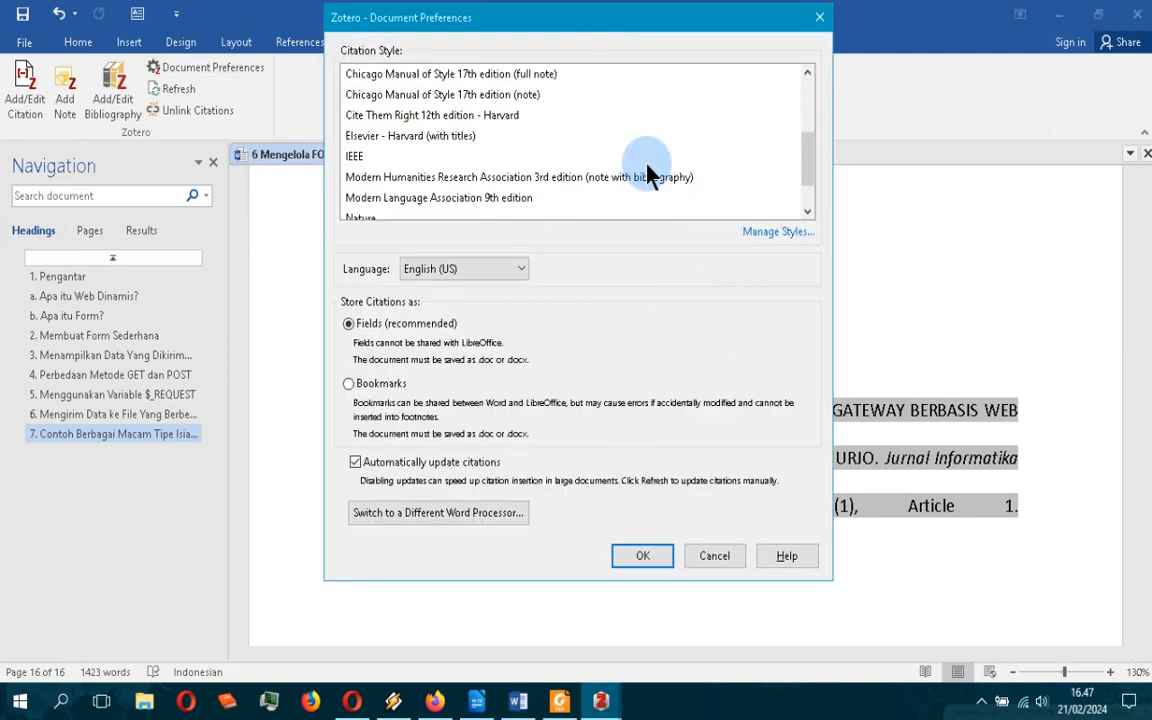
pyautogui.click(390, 155)
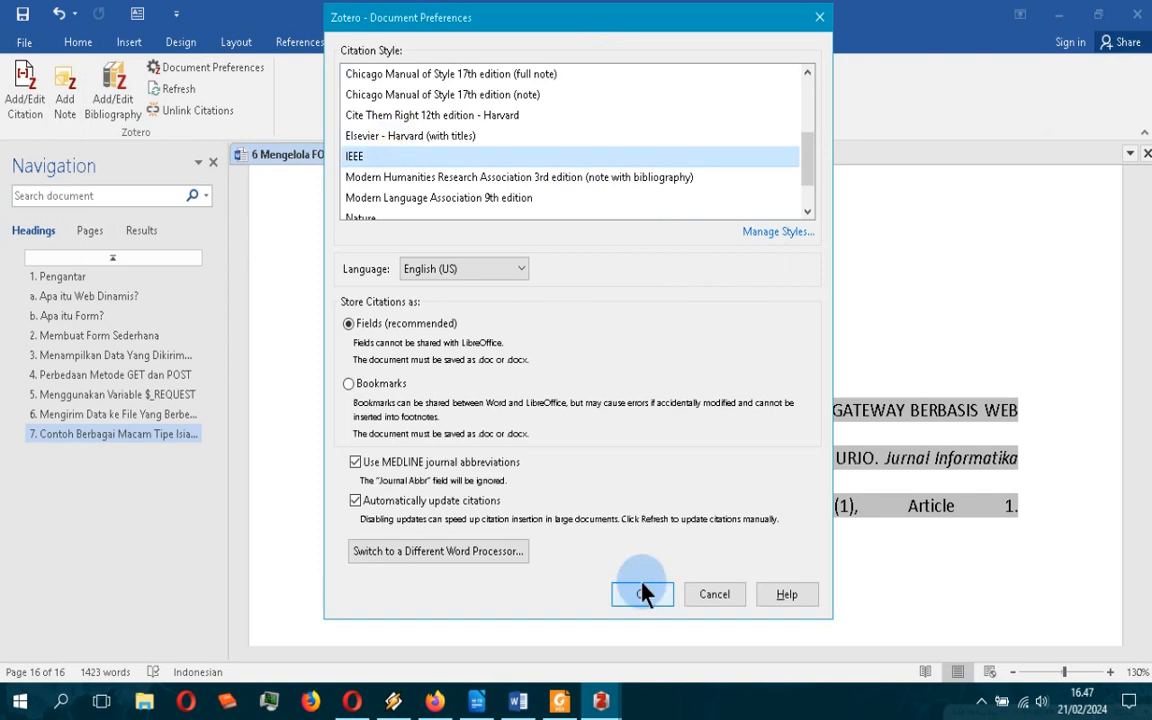
pyautogui.click(642, 594)
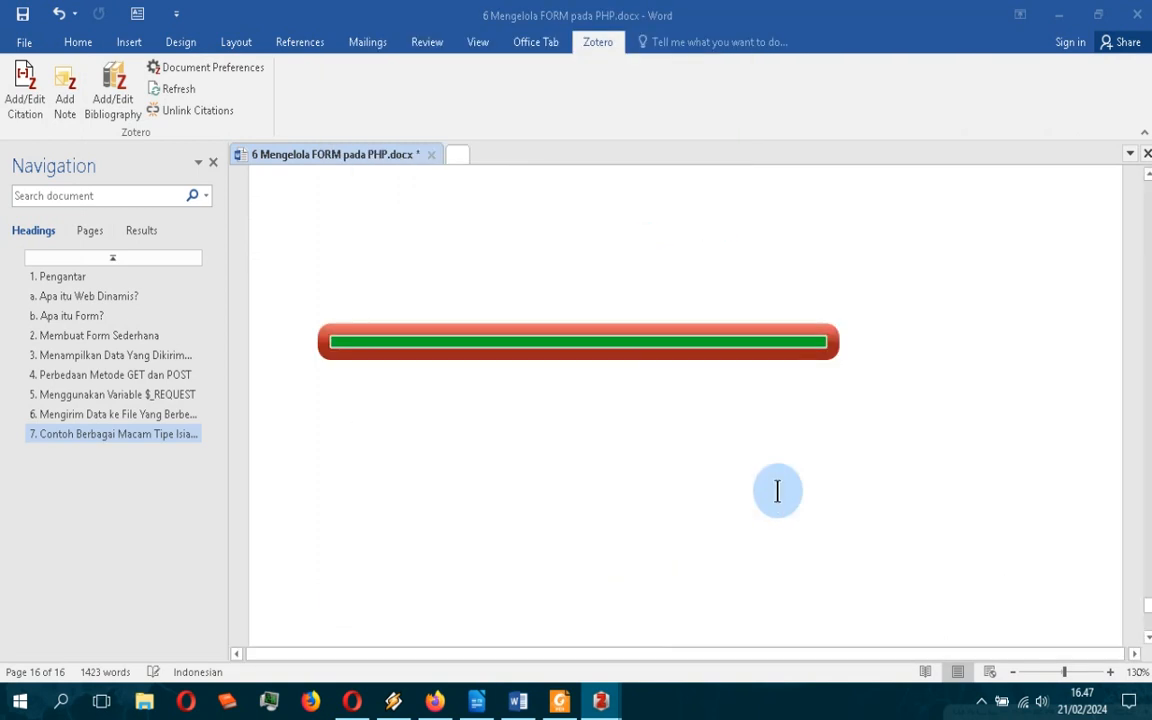
# Search the document for "[1]" and examine the two in-text citations under "Membuat Form Sederhana".
pyautogui.scroll(20, 755, 425)
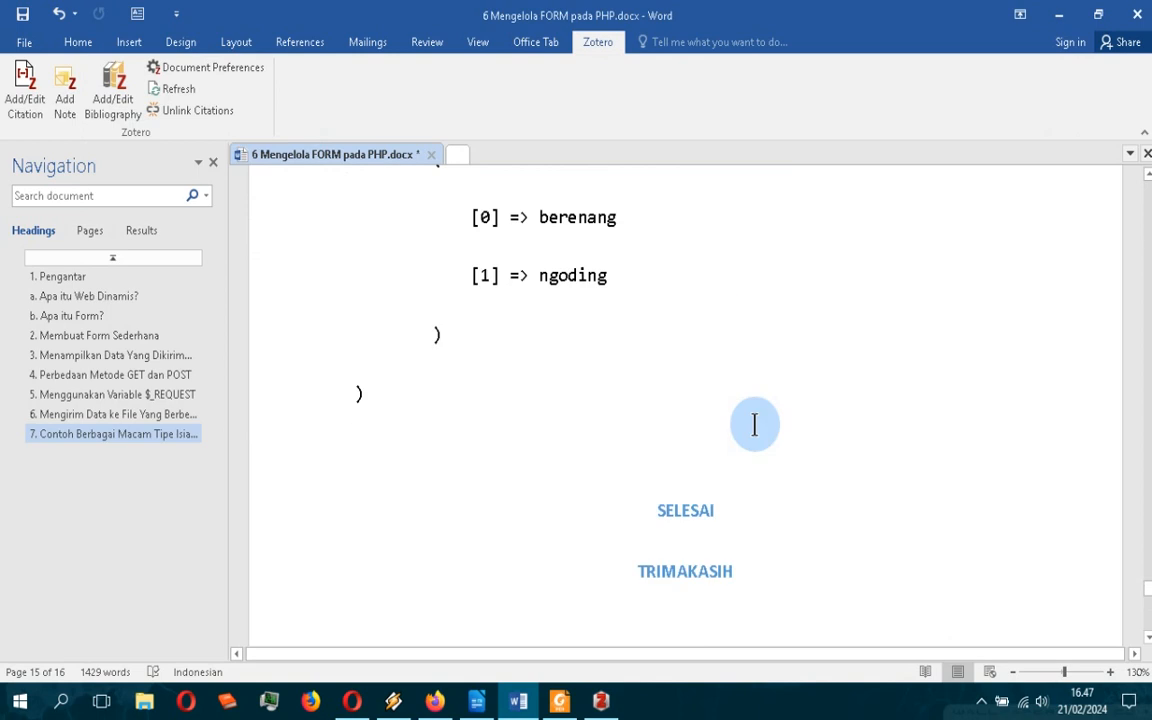
pyautogui.scroll(20, 755, 425)
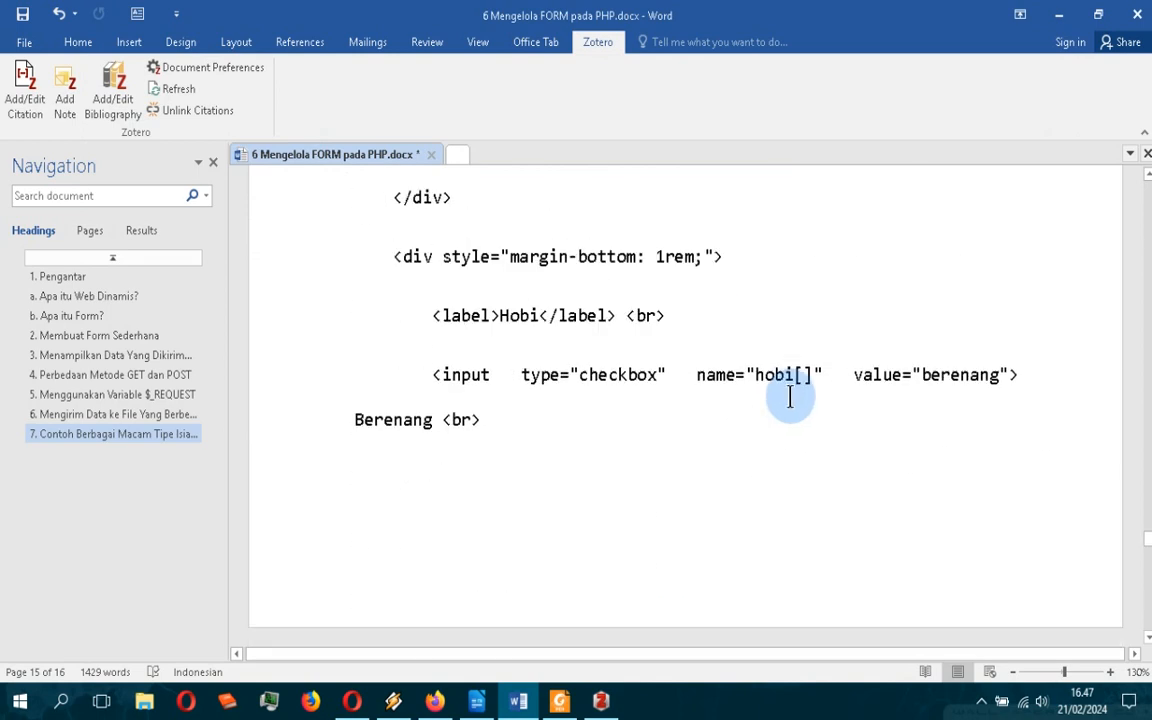
pyautogui.moveTo(1147, 515); pyautogui.dragTo(1147, 317)
pyautogui.click(921, 418)
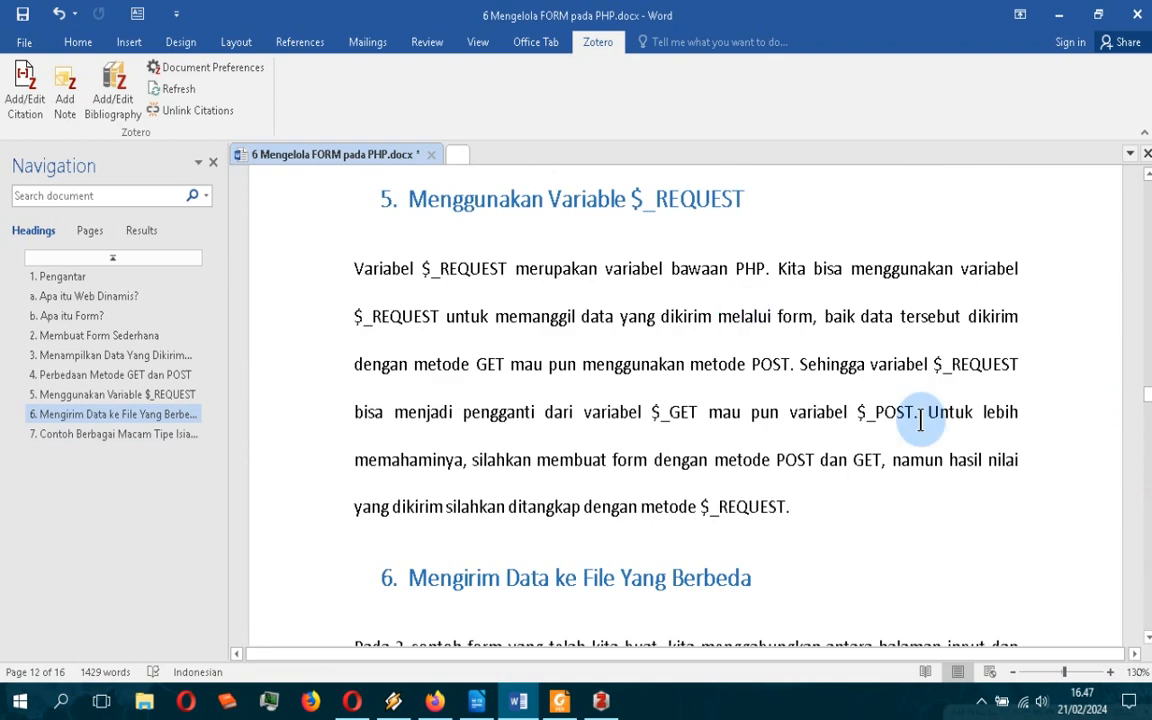
pyautogui.scroll(9, 921, 418)
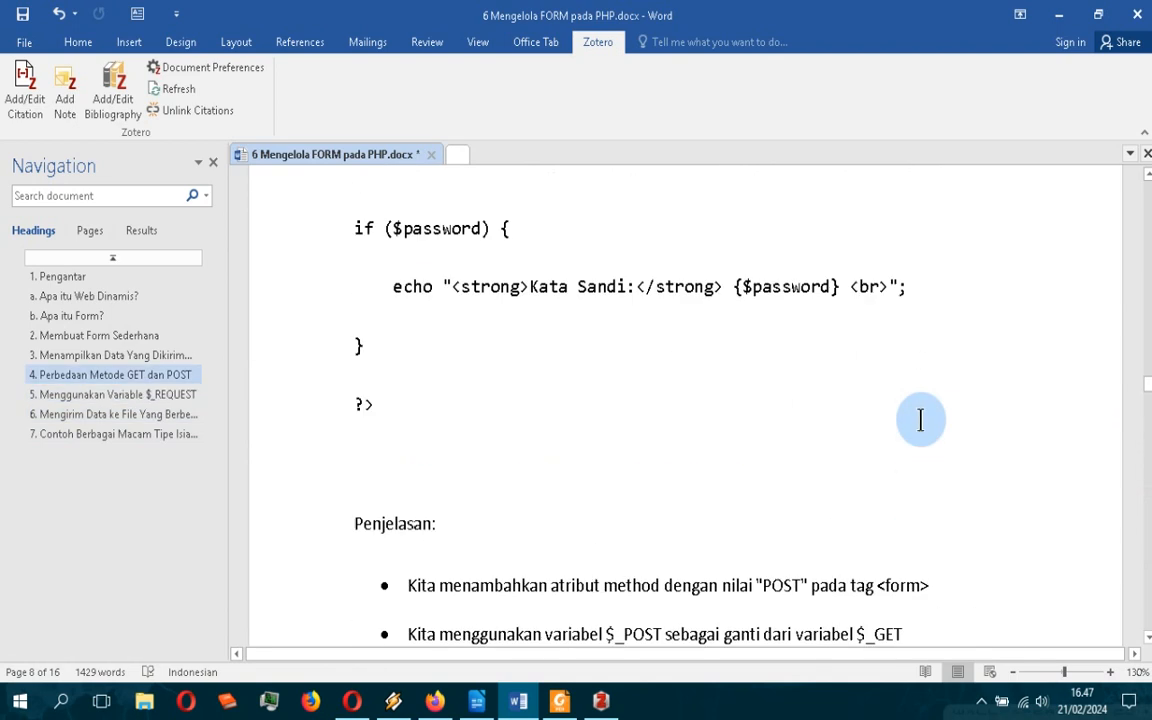
pyautogui.scroll(8, 921, 418)
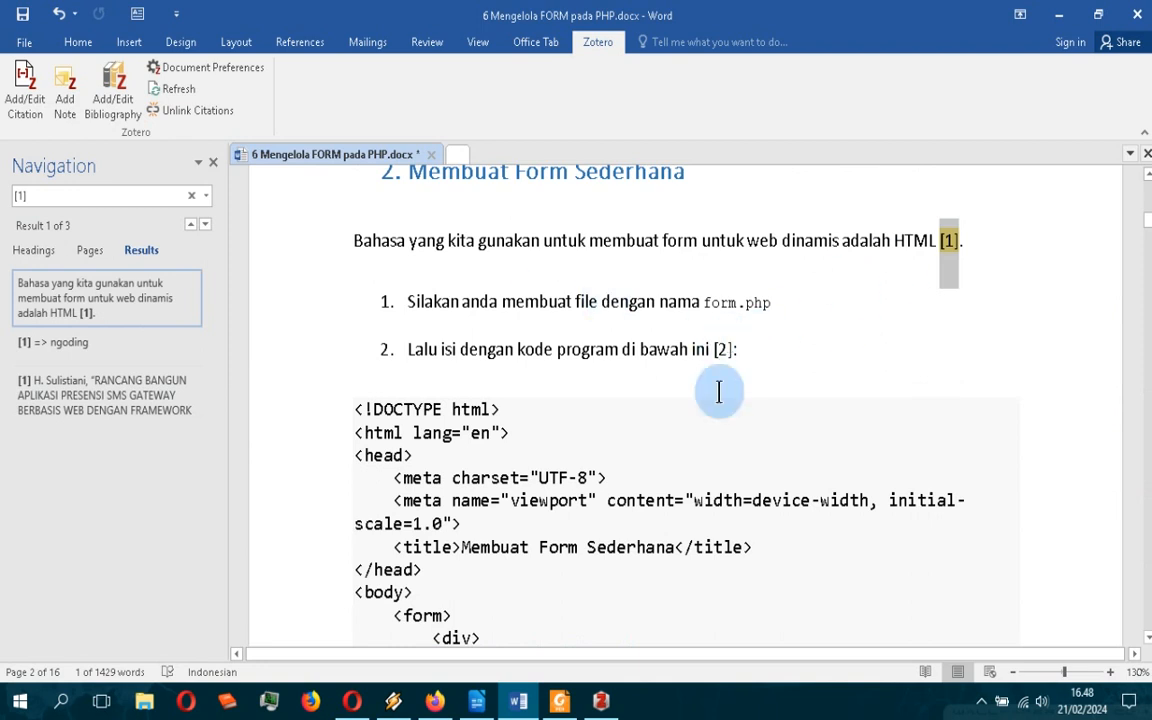
pyautogui.click(734, 350)
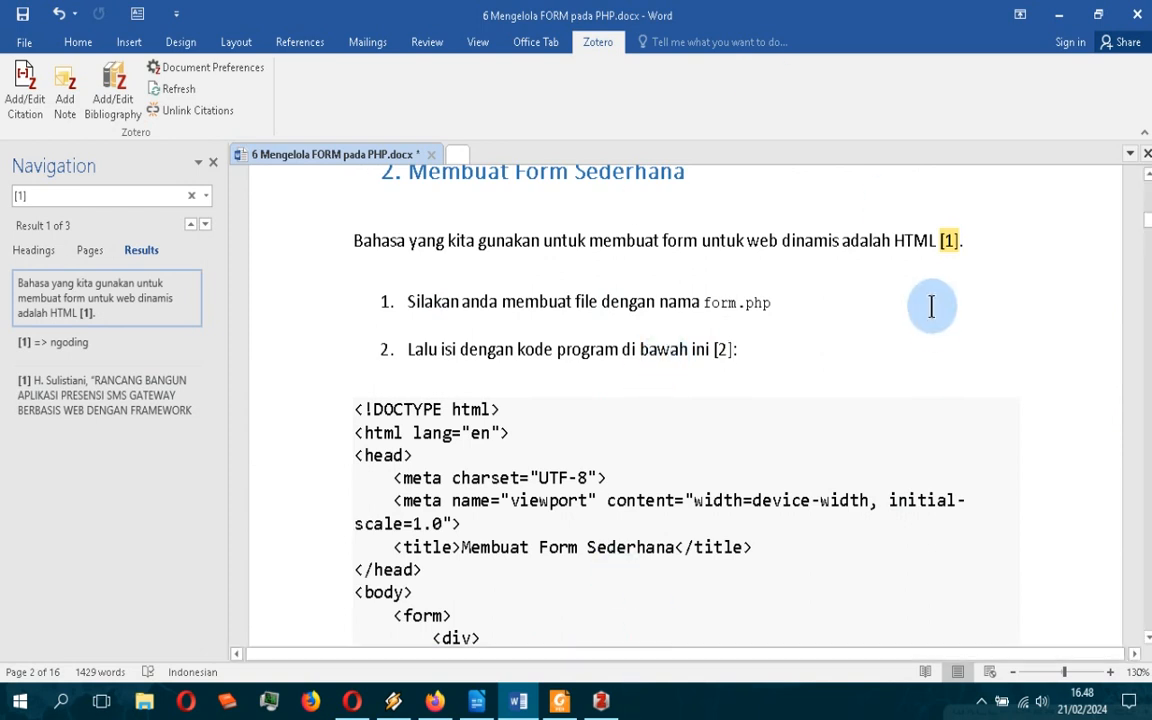
# Return to the end of the document to examine the bibliography in IEEE style.
pyautogui.moveTo(1148, 220); pyautogui.dragTo(1148, 620)
pyautogui.scroll(10, 875, 425)
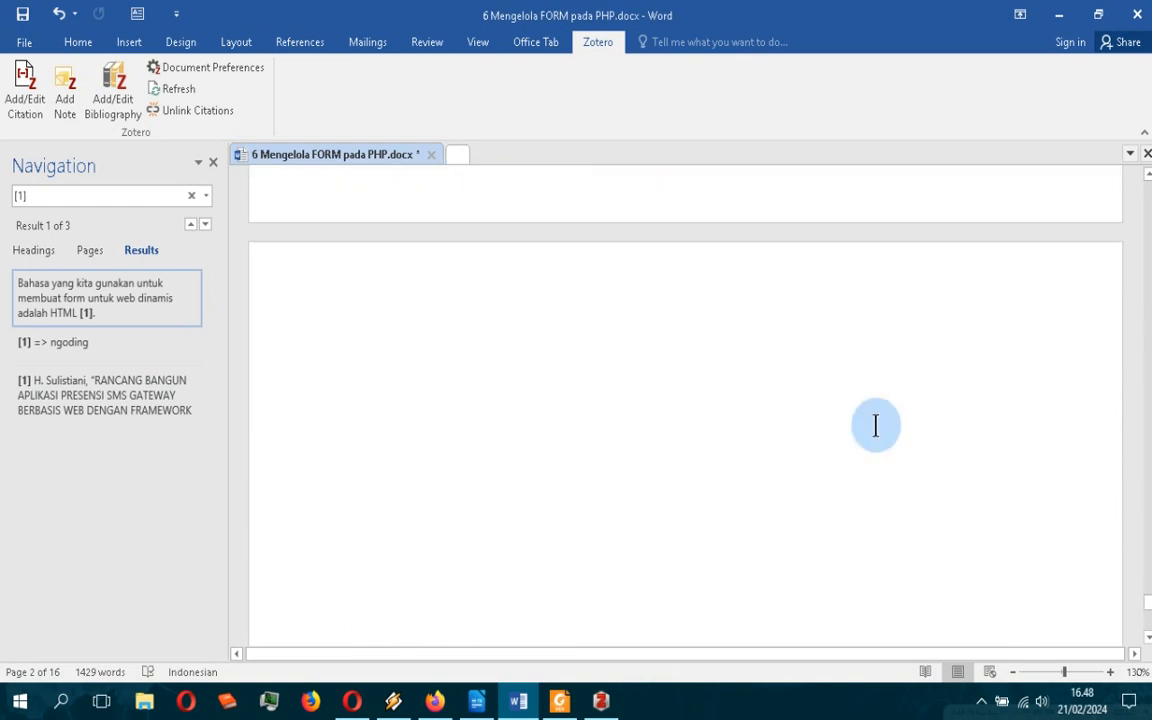